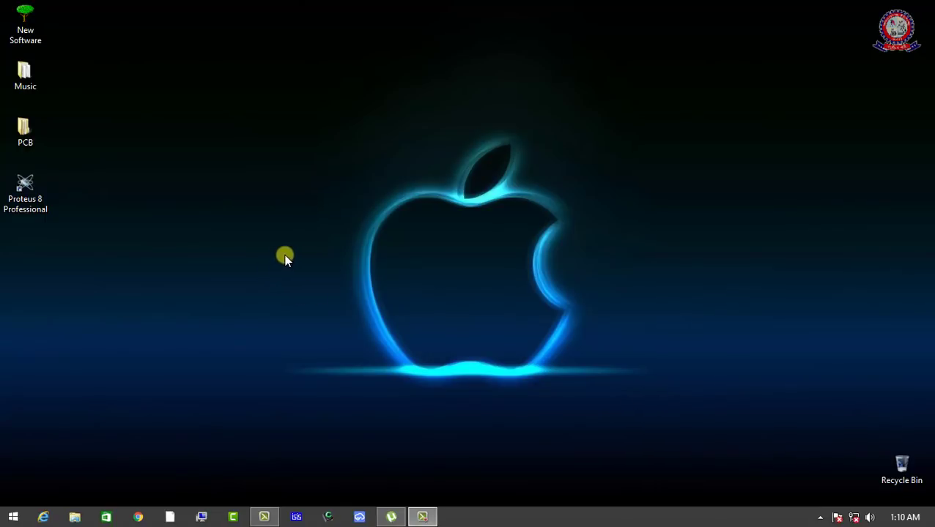
Start Proteus 8 Professional and open the Schematic Capture editor.
{"action": "left_click", "coordinate": [48, 208]}
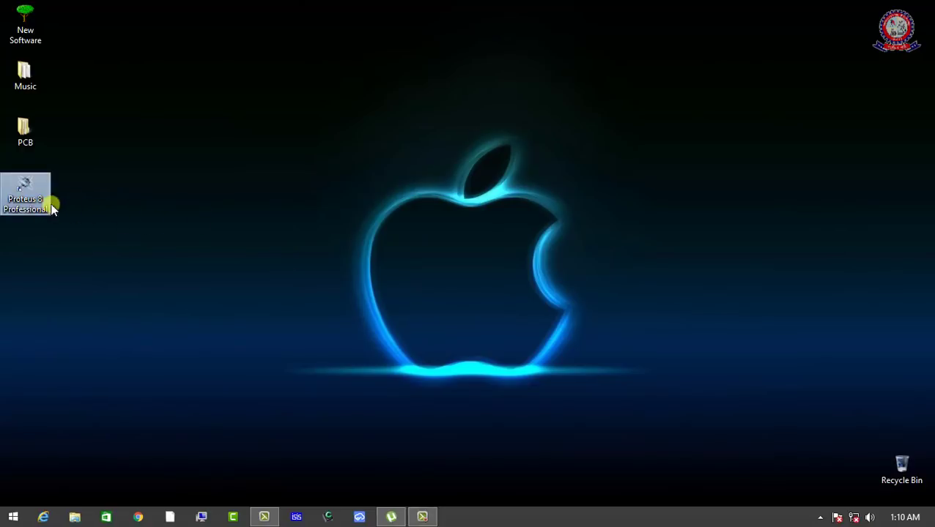
{"action": "left_click", "coordinate": [144, 205]}
{"action": "left_click", "coordinate": [44, 218]}
{"action": "left_click", "coordinate": [170, 209]}
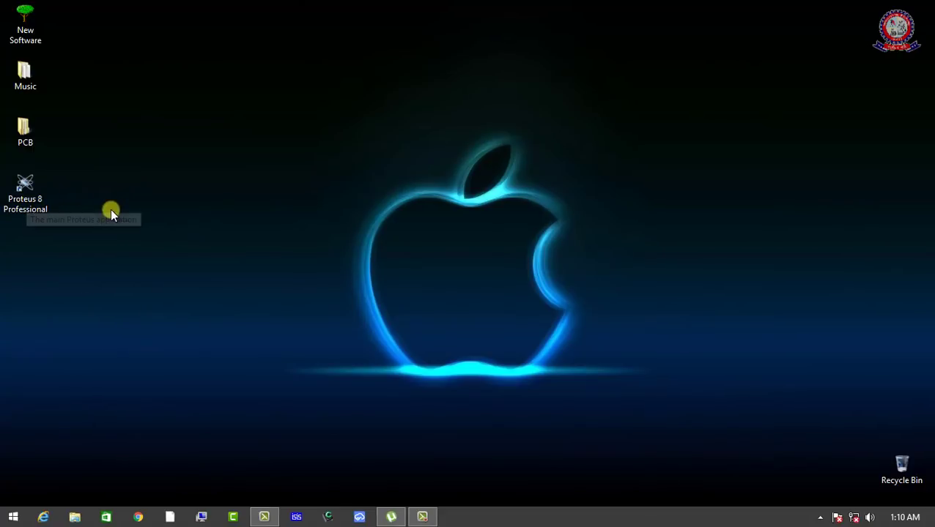
{"action": "double_click", "coordinate": [29, 199]}
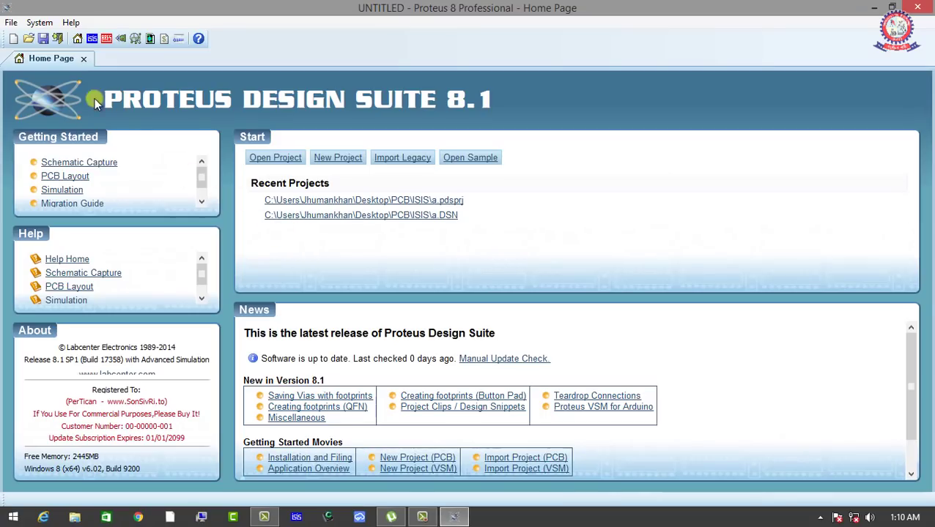
{"action": "left_click", "coordinate": [92, 41]}
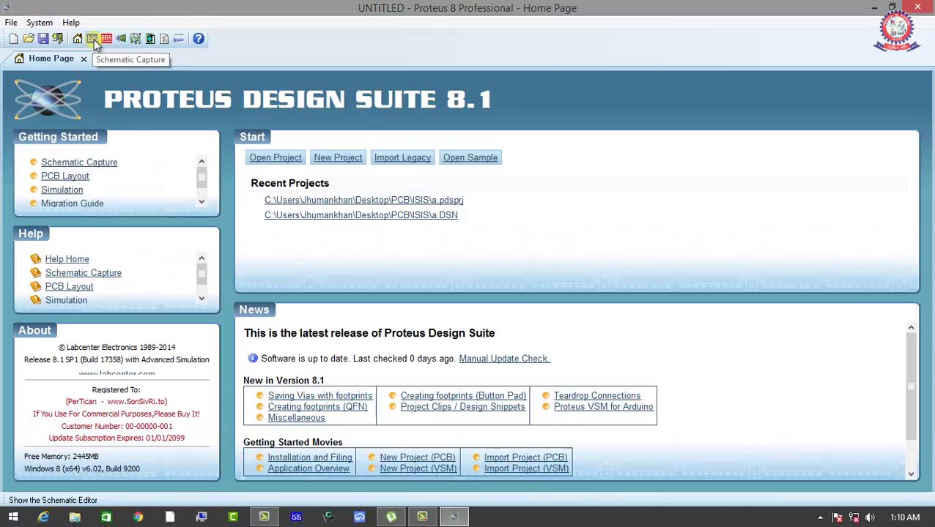
{"action": "left_click", "coordinate": [94, 41]}
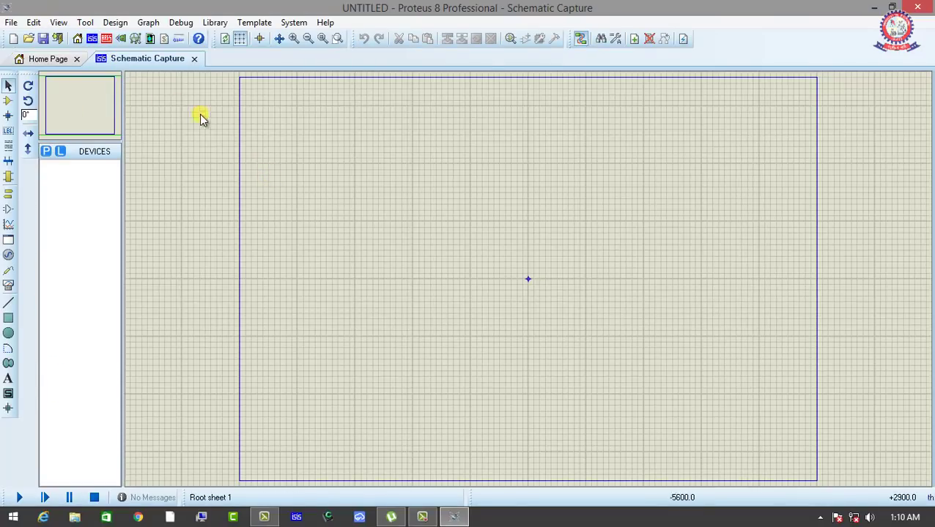
{"action": "left_click", "coordinate": [11, 22]}
{"action": "mouse_move", "coordinate": [34, 22]}
{"action": "left_click", "coordinate": [233, 134]}
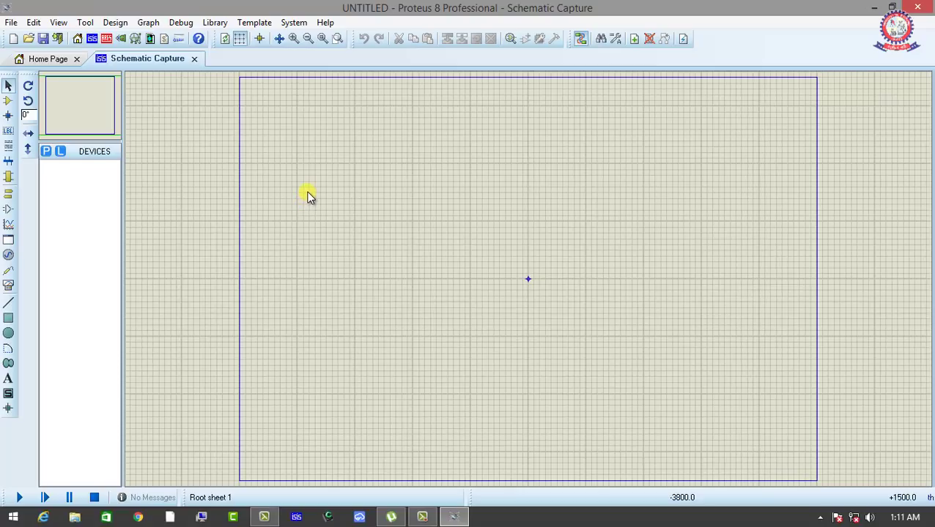
Open the existing project file a from the ISIS folder inside the PCB folder on the Desktop.
{"action": "left_click", "coordinate": [11, 22]}
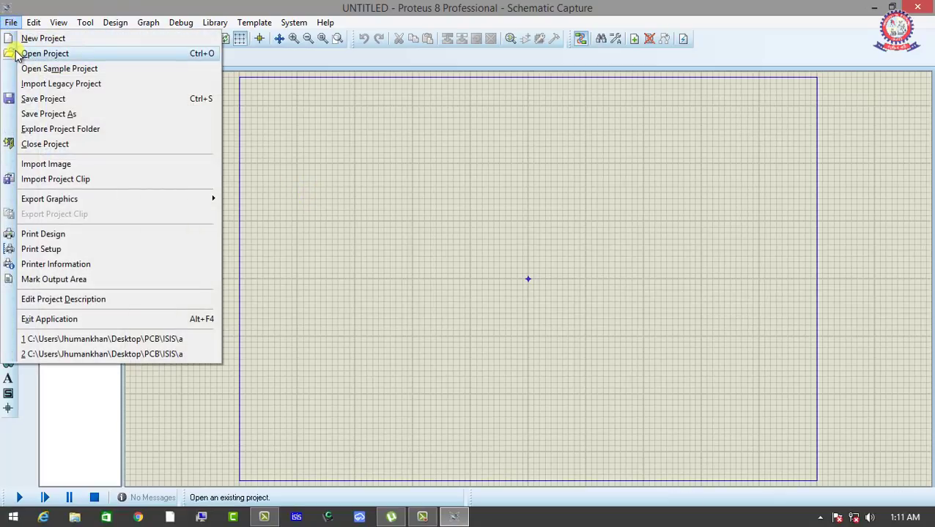
{"action": "left_click", "coordinate": [44, 53]}
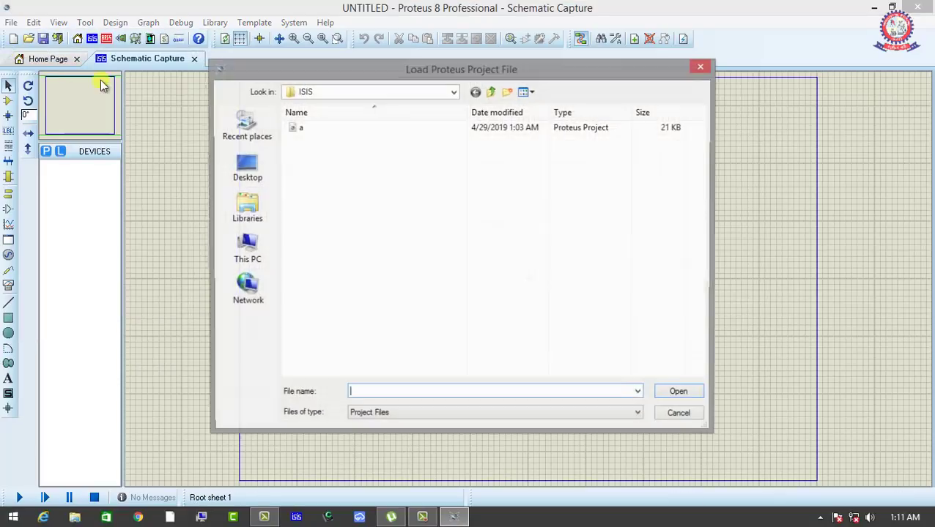
{"action": "left_click", "coordinate": [243, 168]}
{"action": "double_click", "coordinate": [463, 240]}
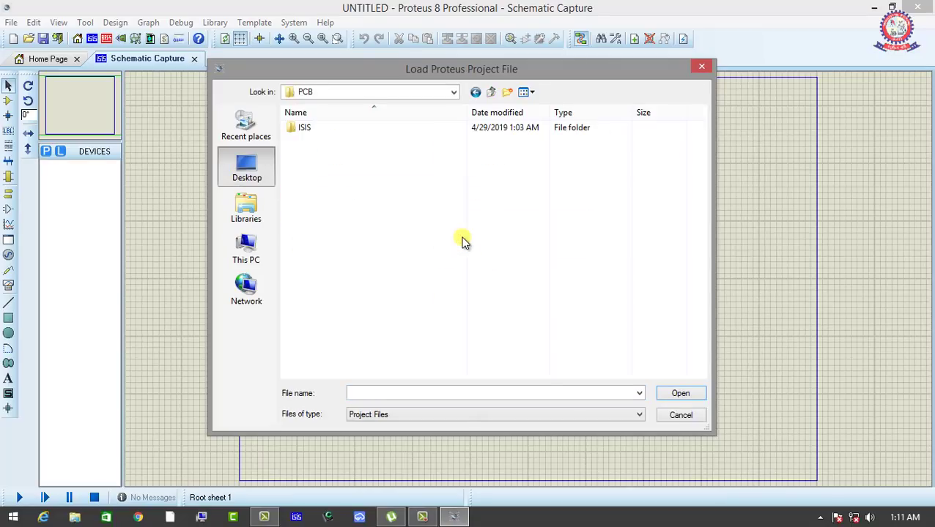
{"action": "double_click", "coordinate": [328, 131]}
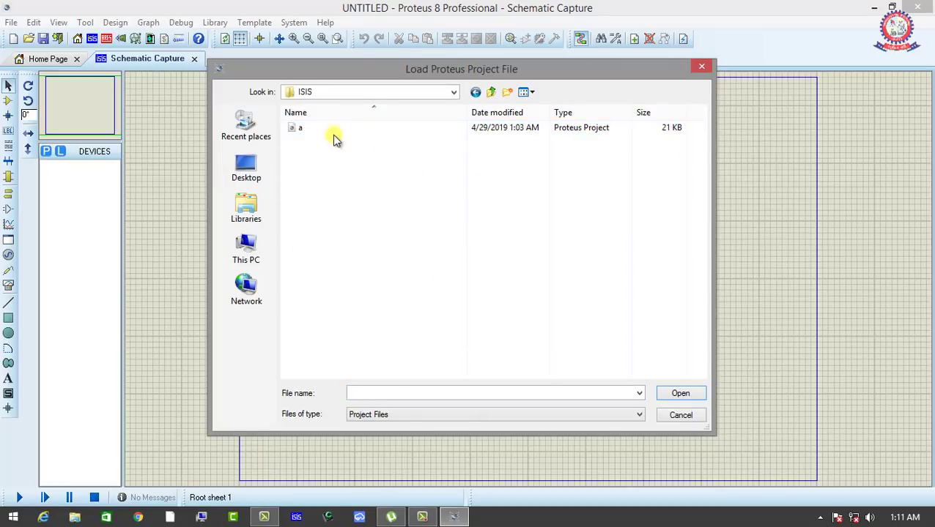
{"action": "left_click", "coordinate": [331, 131]}
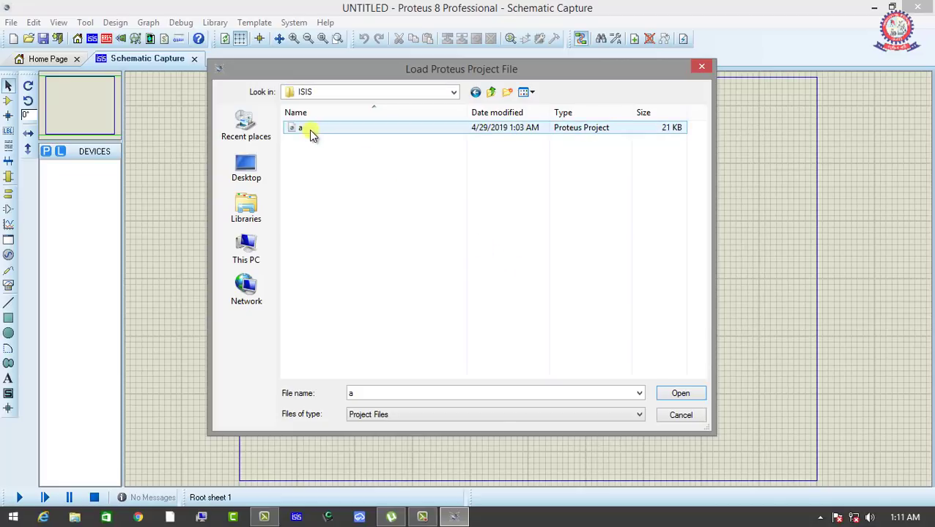
{"action": "left_click", "coordinate": [677, 393]}
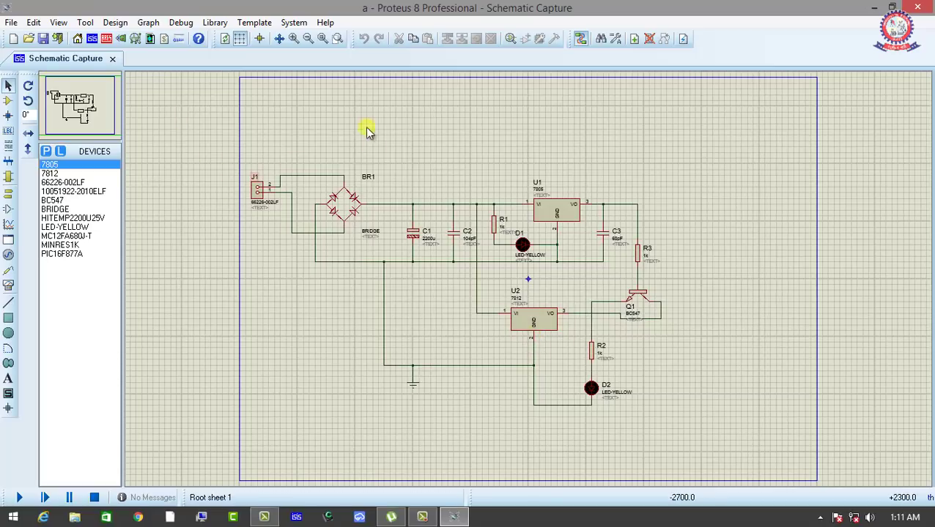
Open the project's PCB layout in component placement mode and check the packages of the LEDs D1 and D2.
{"action": "left_click", "coordinate": [107, 39]}
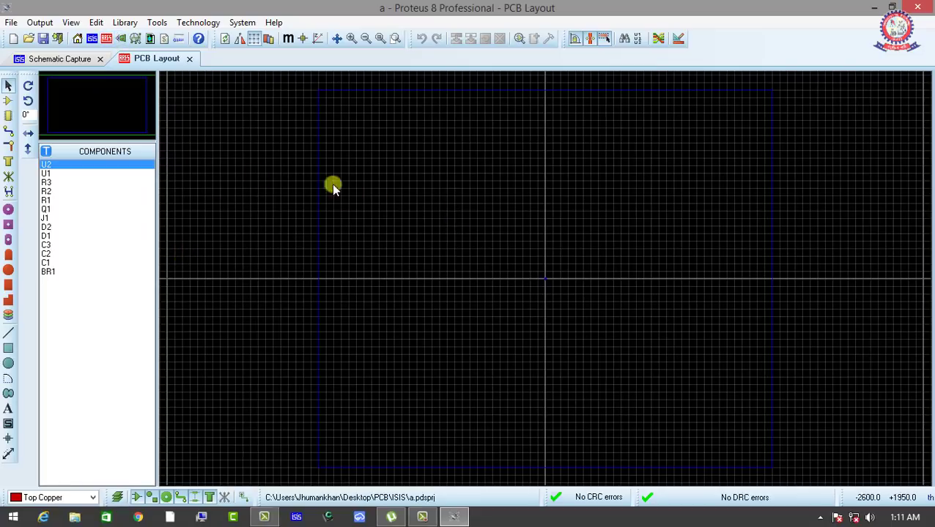
{"action": "left_click", "coordinate": [7, 106]}
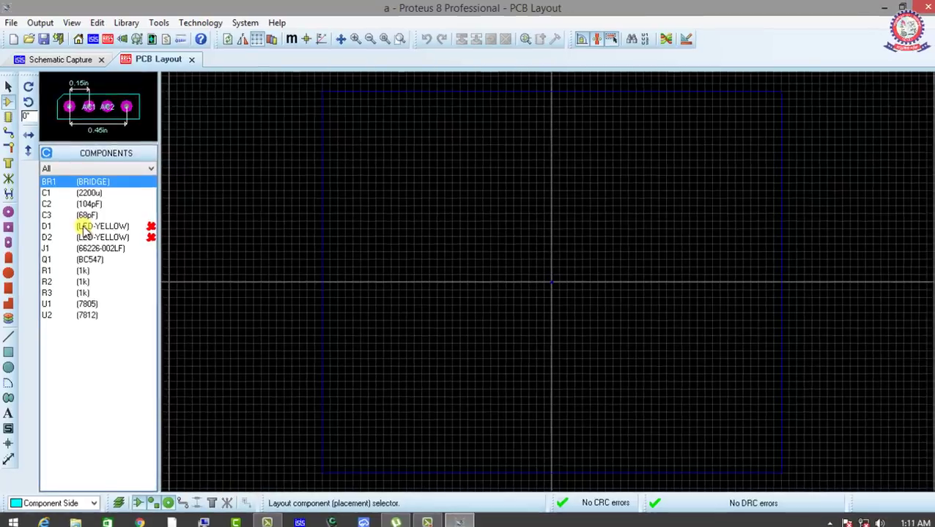
{"action": "left_click", "coordinate": [80, 224]}
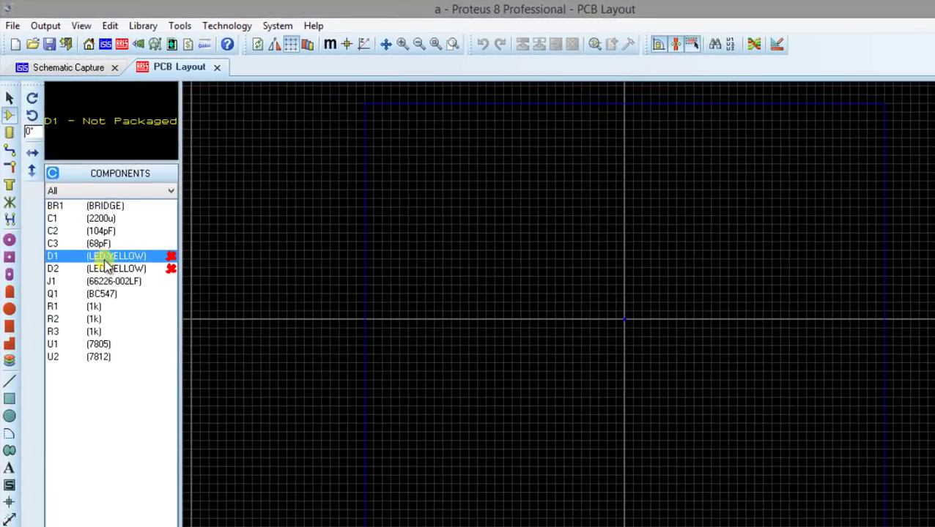
{"action": "left_click", "coordinate": [109, 269]}
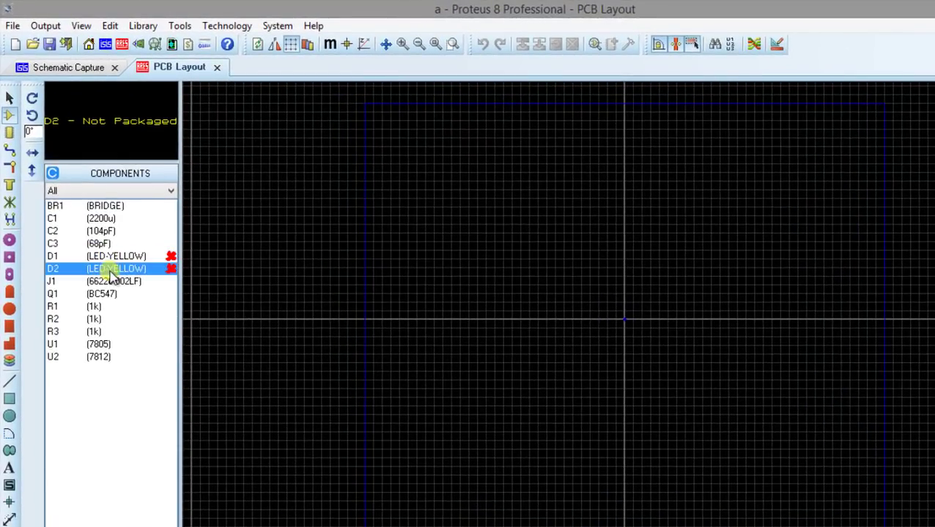
{"action": "left_click", "coordinate": [111, 256]}
{"action": "left_click", "coordinate": [111, 268]}
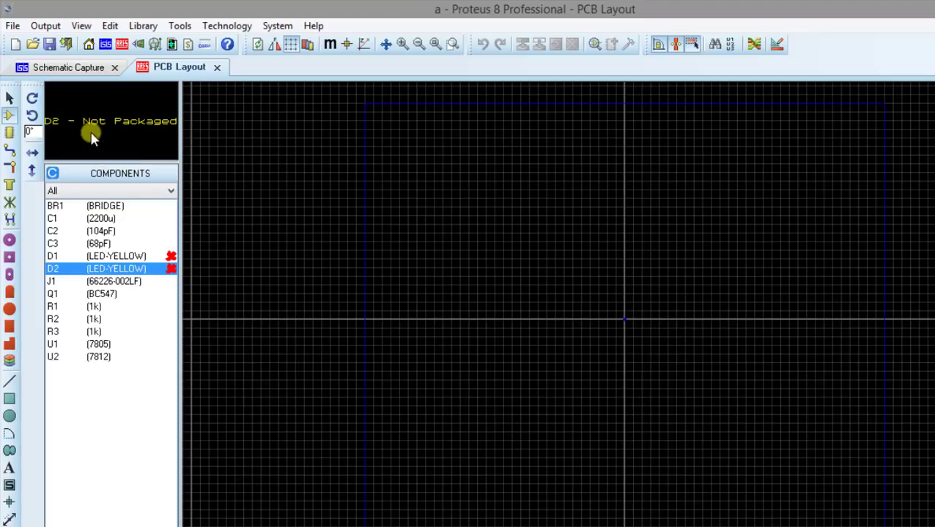
{"action": "left_click", "coordinate": [109, 256]}
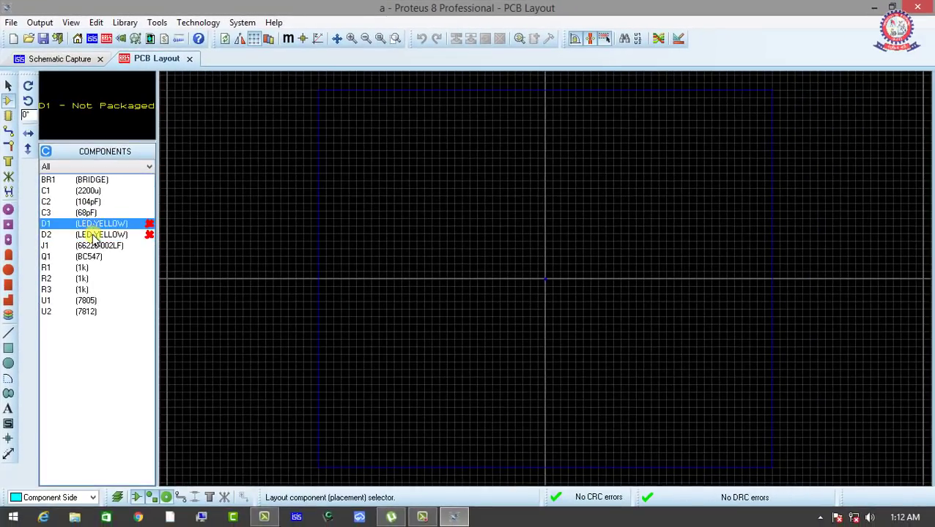
{"action": "left_click", "coordinate": [94, 235]}
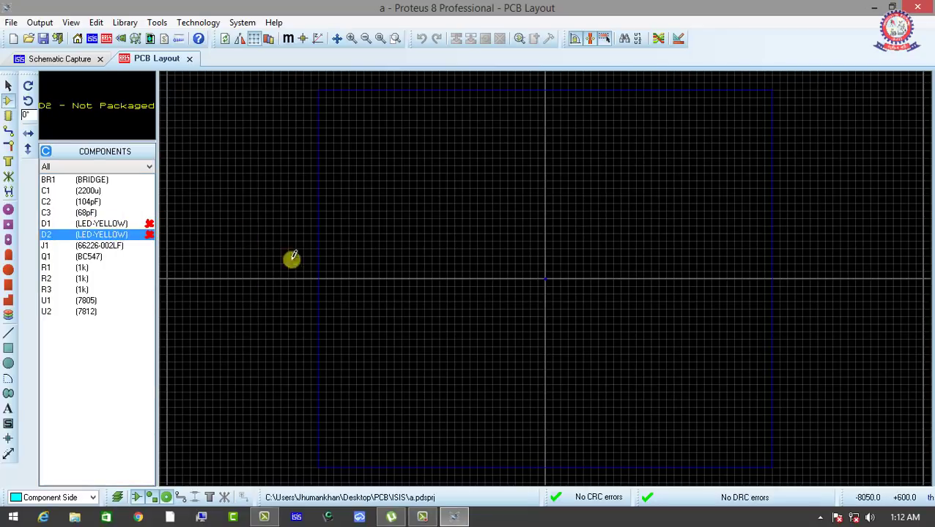
{"action": "scroll", "coordinate": [534, 309], "scroll_direction": "down", "scroll_amount": 1}
{"action": "scroll", "coordinate": [547, 292], "scroll_direction": "up", "scroll_amount": 1}
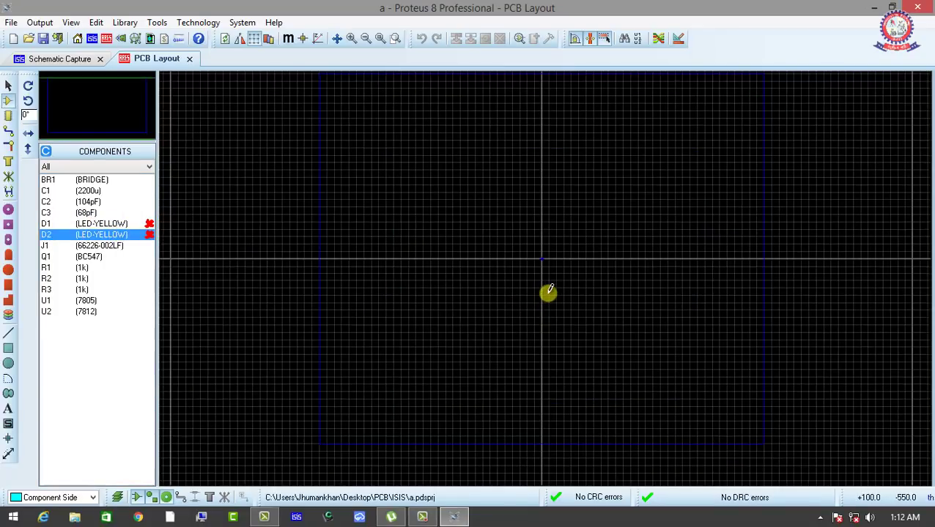
{"action": "scroll", "coordinate": [547, 292], "scroll_direction": "down", "scroll_amount": 3}
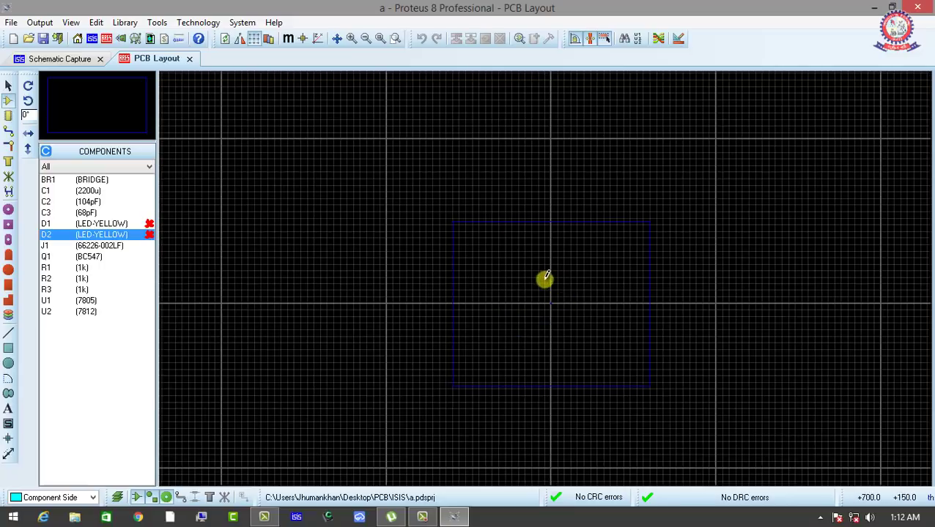
{"action": "scroll", "coordinate": [545, 278], "scroll_direction": "up", "scroll_amount": 2}
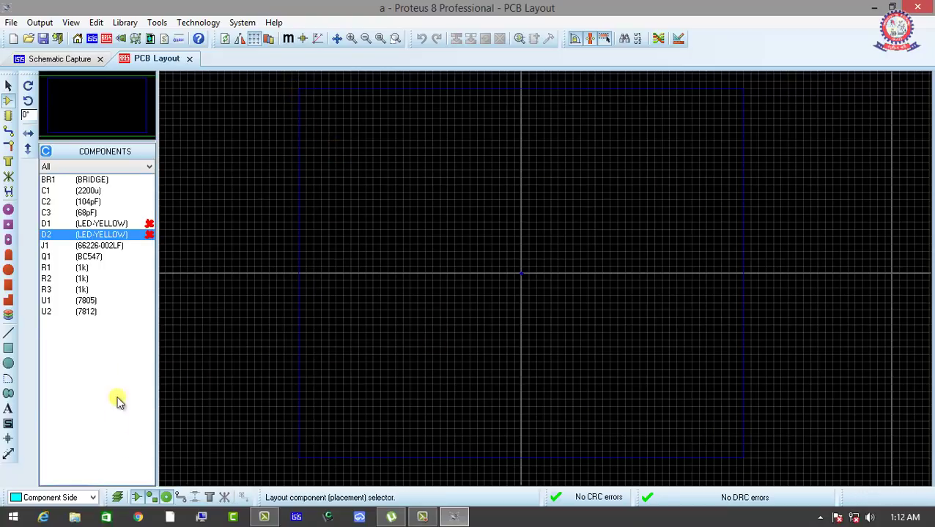
{"action": "scroll", "coordinate": [438, 238], "scroll_direction": "down", "scroll_amount": 1}
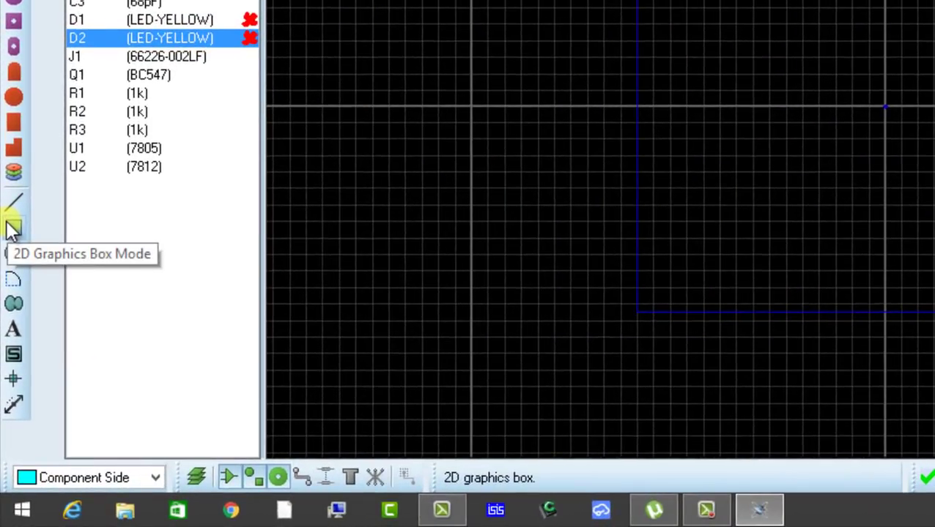
Activate the 2D Graphics Box tool and set the current layer to Board Edge.
{"action": "left_click", "coordinate": [22, 233]}
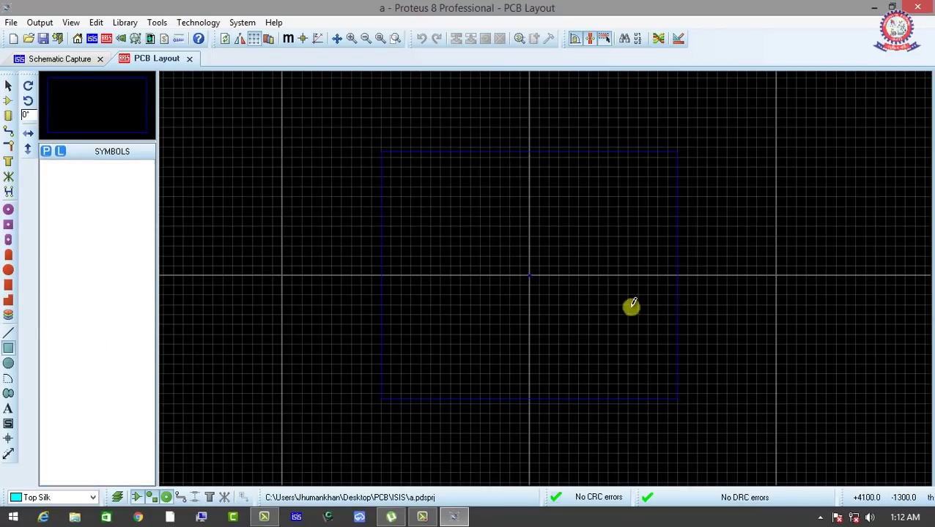
{"action": "scroll", "coordinate": [545, 279], "scroll_direction": "up", "scroll_amount": 1}
{"action": "scroll", "coordinate": [545, 278], "scroll_direction": "down", "scroll_amount": 1}
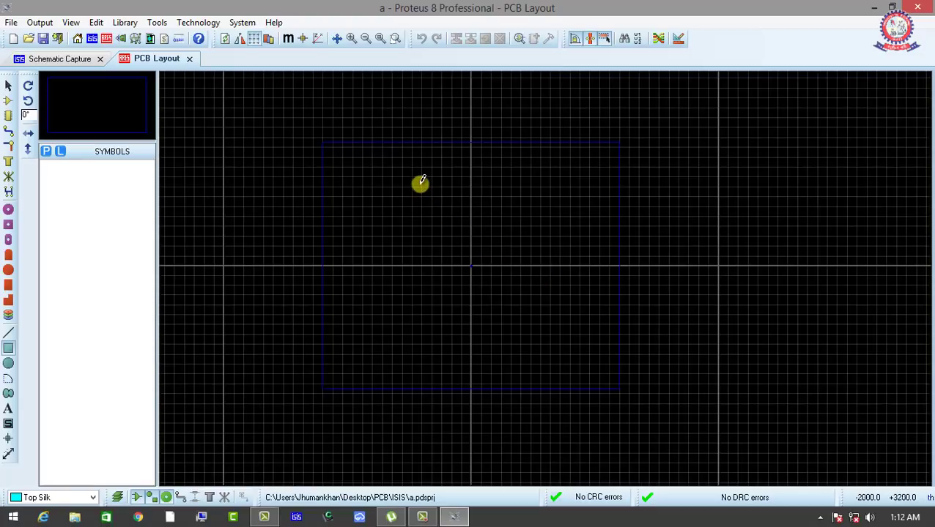
{"action": "scroll", "coordinate": [419, 183], "scroll_direction": "up", "scroll_amount": 1}
{"action": "scroll", "coordinate": [542, 277], "scroll_direction": "down", "scroll_amount": 1}
{"action": "scroll", "coordinate": [546, 277], "scroll_direction": "up", "scroll_amount": 1}
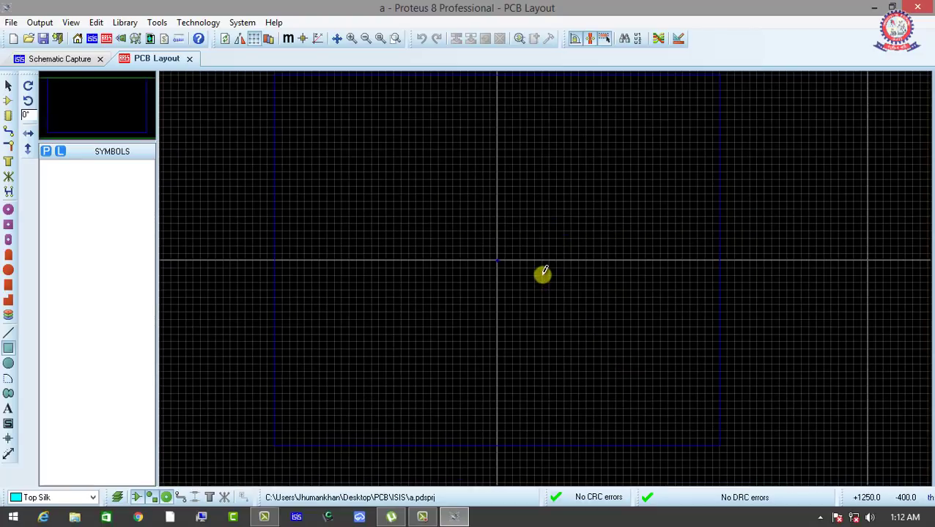
{"action": "scroll", "coordinate": [519, 271], "scroll_direction": "down", "scroll_amount": 1}
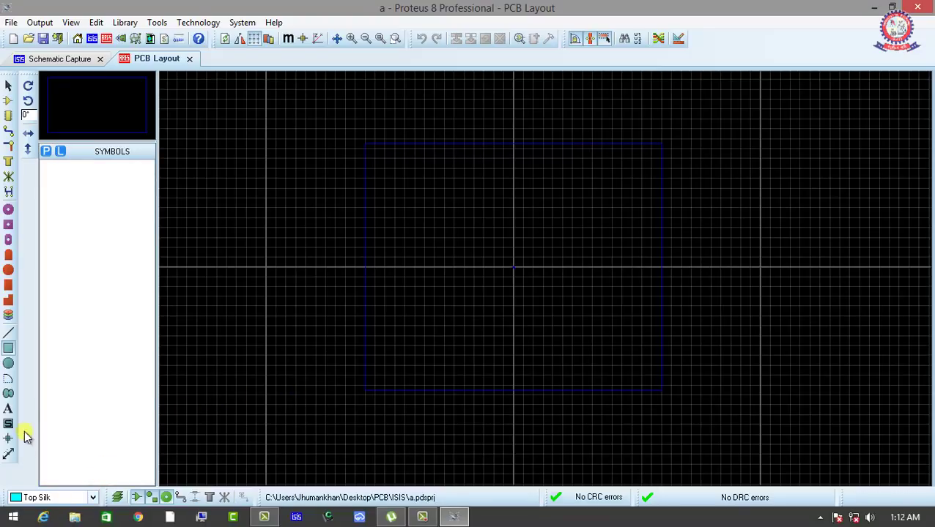
{"action": "left_click", "coordinate": [8, 351]}
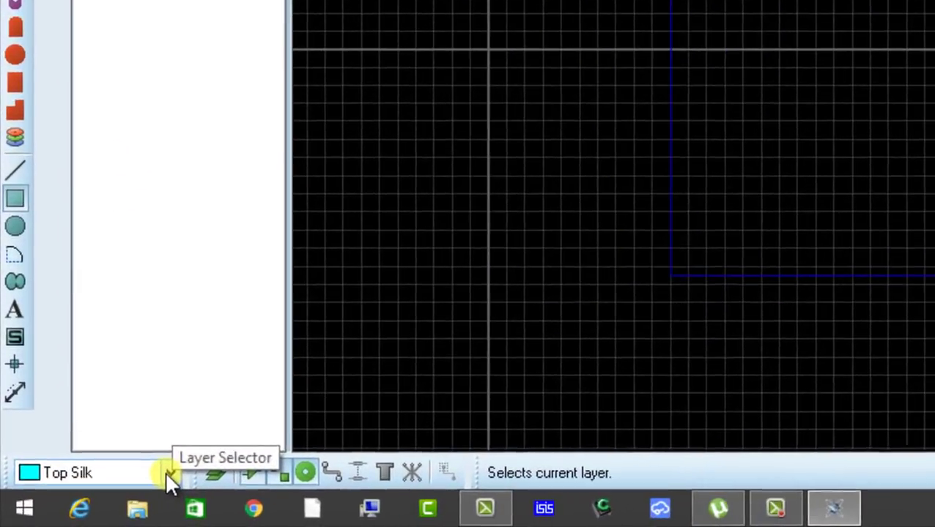
{"action": "left_click", "coordinate": [91, 499]}
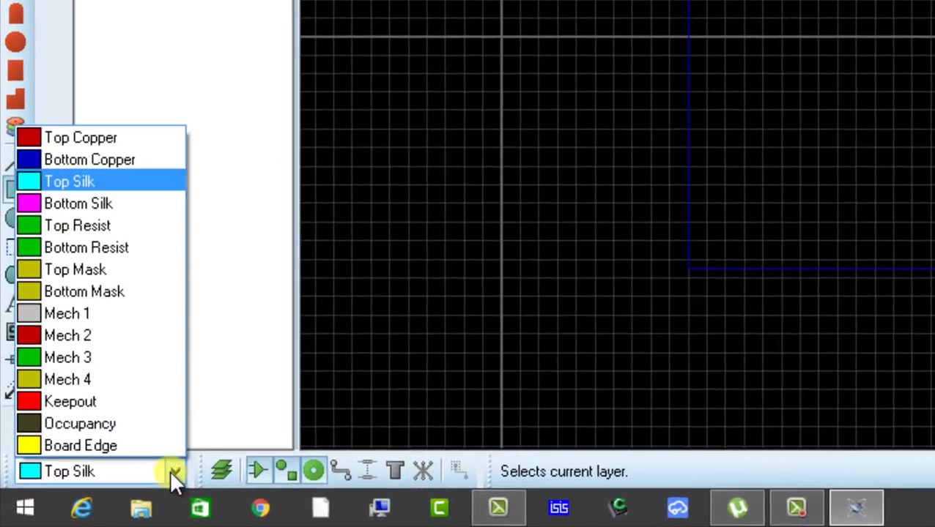
{"action": "left_click", "coordinate": [70, 448]}
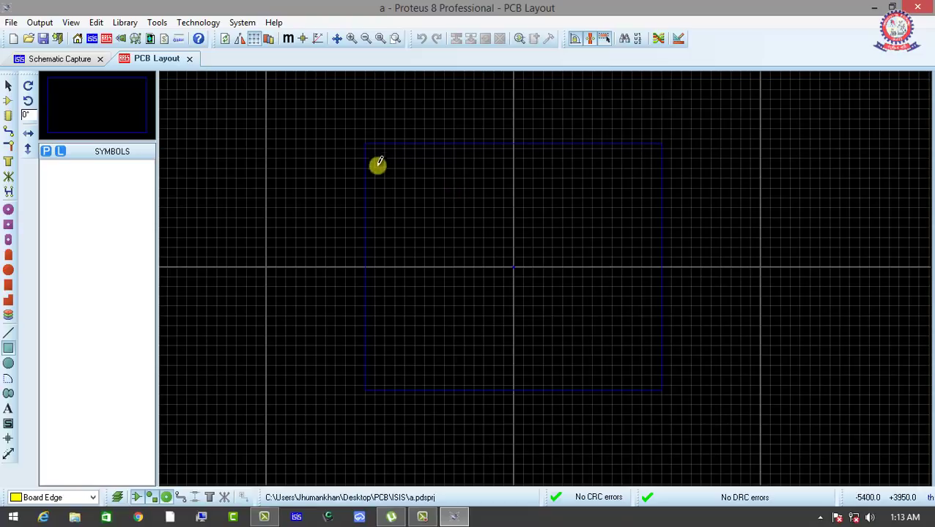
Draw a board edge box about 3750 by 4000 th inside the upper-left corner of the blue work area.
{"action": "scroll", "coordinate": [453, 198], "scroll_direction": "up", "scroll_amount": 2}
{"action": "scroll", "coordinate": [544, 276], "scroll_direction": "down", "scroll_amount": 1}
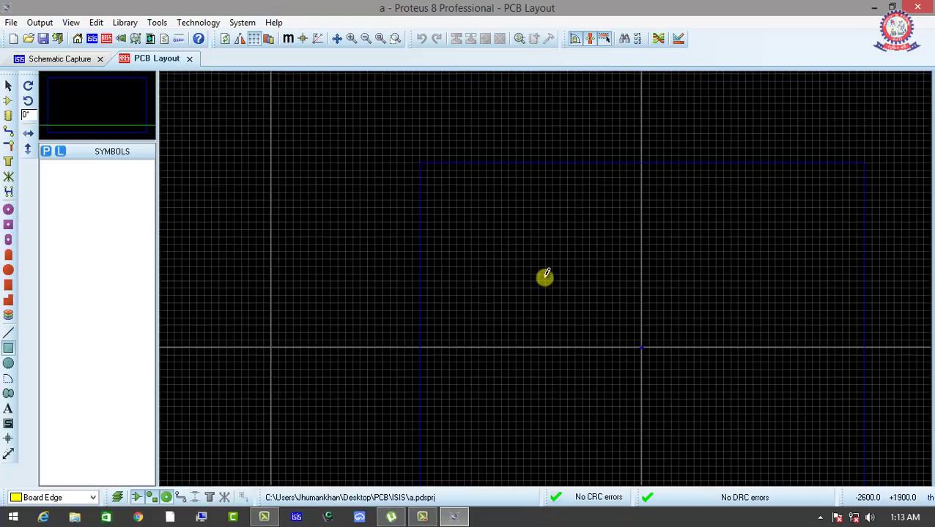
{"action": "scroll", "coordinate": [544, 276], "scroll_direction": "up", "scroll_amount": 1}
{"action": "mouse_move", "coordinate": [548, 271]}
{"action": "left_mouse_down"}
{"action": "mouse_move", "coordinate": [442, 229]}
{"action": "mouse_move", "coordinate": [418, 230]}
{"action": "left_mouse_up"}
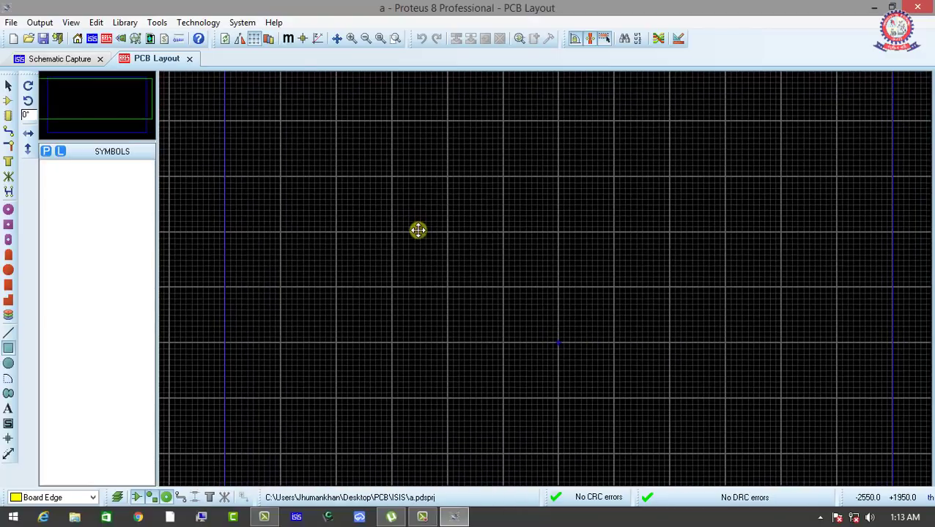
{"action": "scroll", "coordinate": [460, 250], "scroll_direction": "down", "scroll_amount": 1}
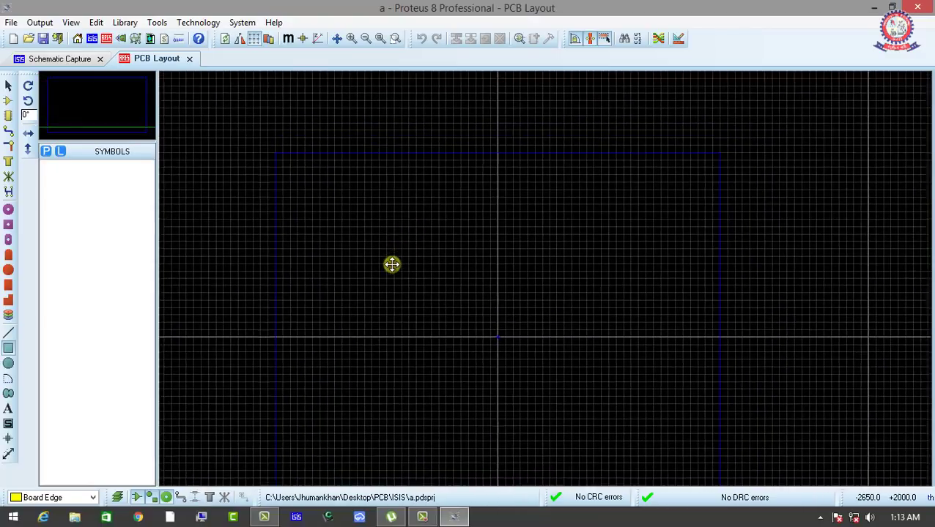
{"action": "left_click", "coordinate": [391, 264]}
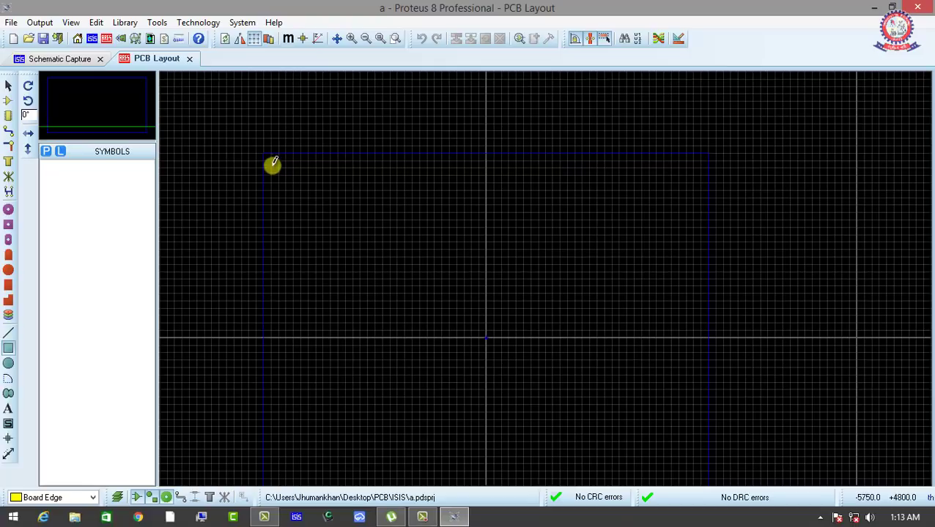
{"action": "left_click_drag", "start_coordinate": [272, 162], "coordinate": [287, 183]}
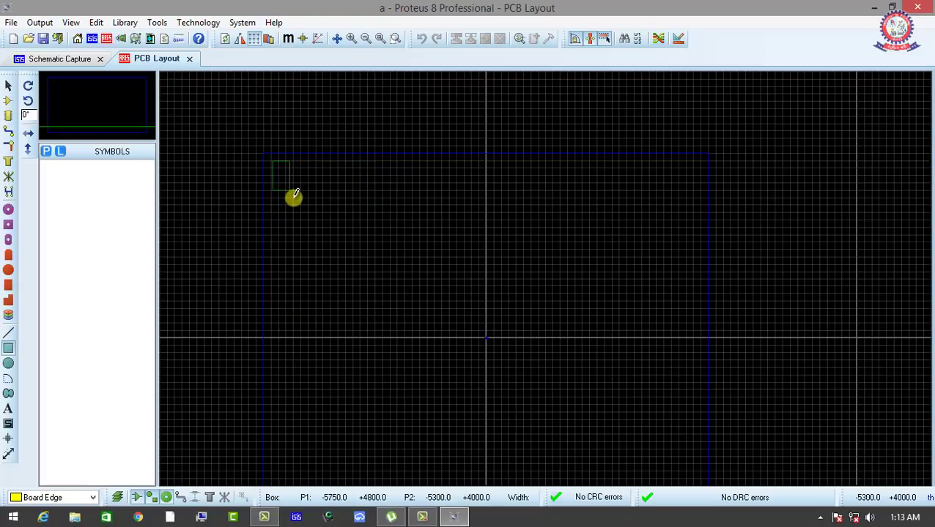
{"action": "key", "text": "Escape"}
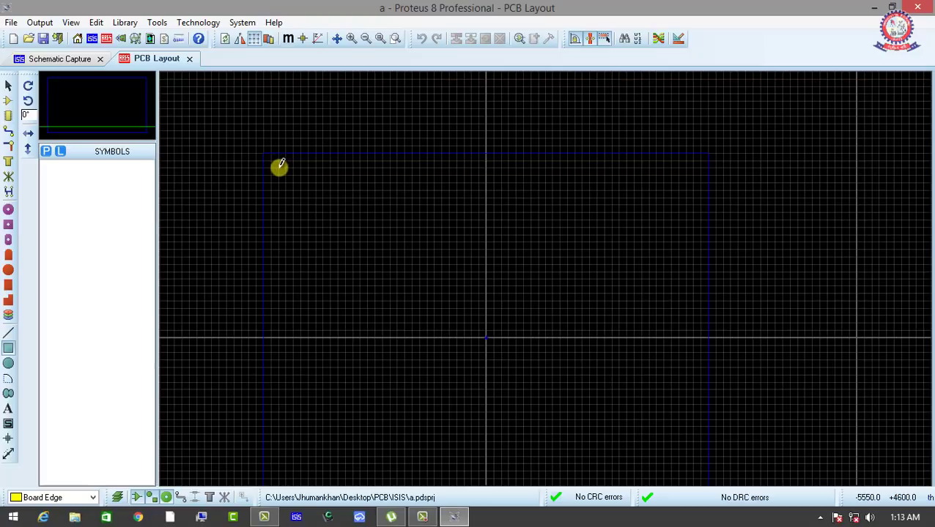
{"action": "left_click_drag", "start_coordinate": [281, 163], "coordinate": [419, 315]}
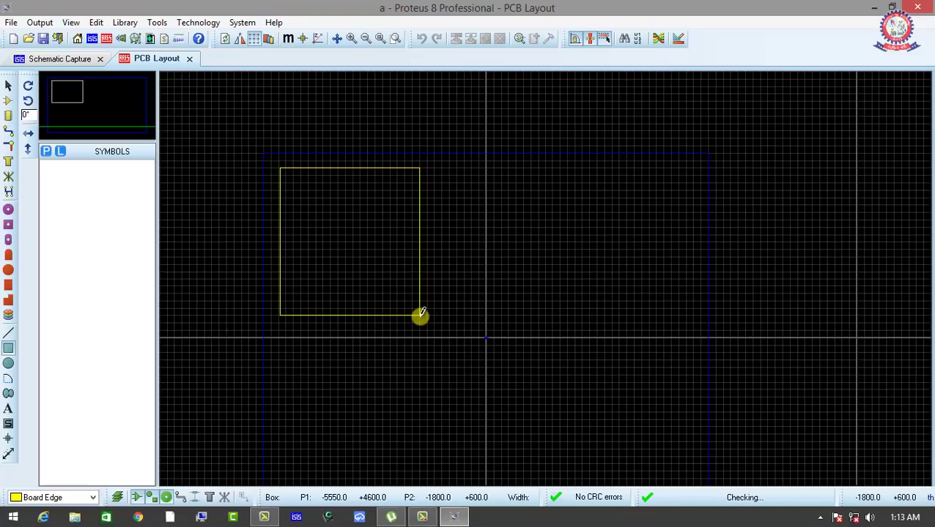
{"action": "scroll", "coordinate": [362, 267], "scroll_direction": "up", "scroll_amount": 2}
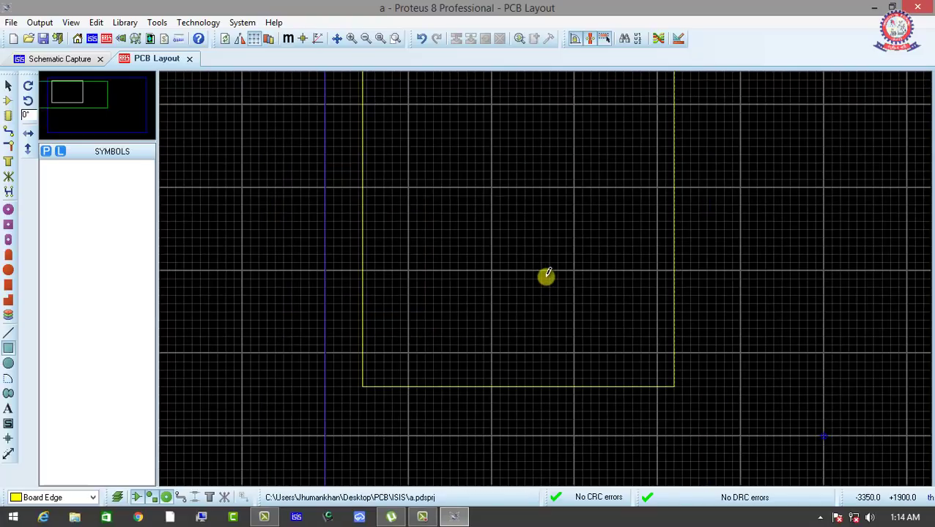
{"action": "scroll", "coordinate": [547, 277], "scroll_direction": "down", "scroll_amount": 2}
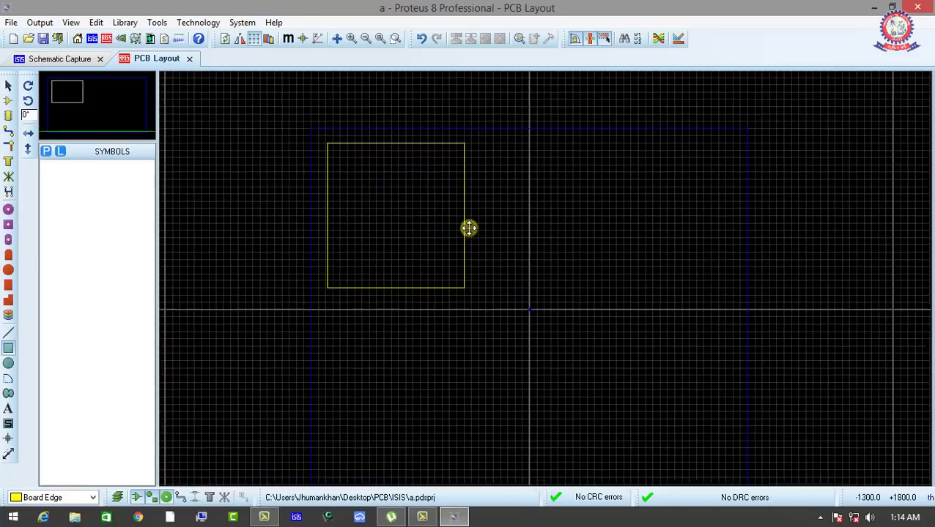
{"action": "left_click", "coordinate": [469, 228]}
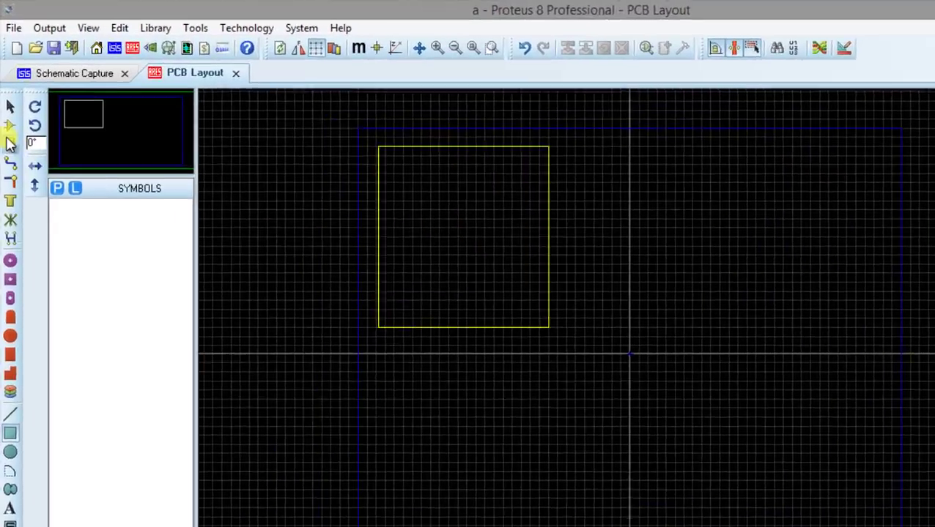
Switch to component placement mode and inspect the package previews of the flagged LEDs D1 and D2.
{"action": "left_click", "coordinate": [8, 100]}
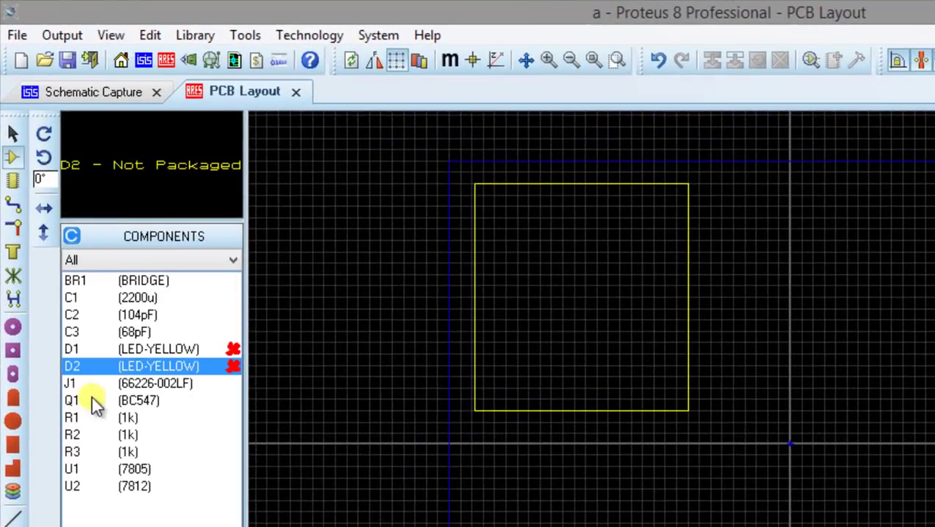
{"action": "left_click_drag", "start_coordinate": [151, 350], "coordinate": [228, 349]}
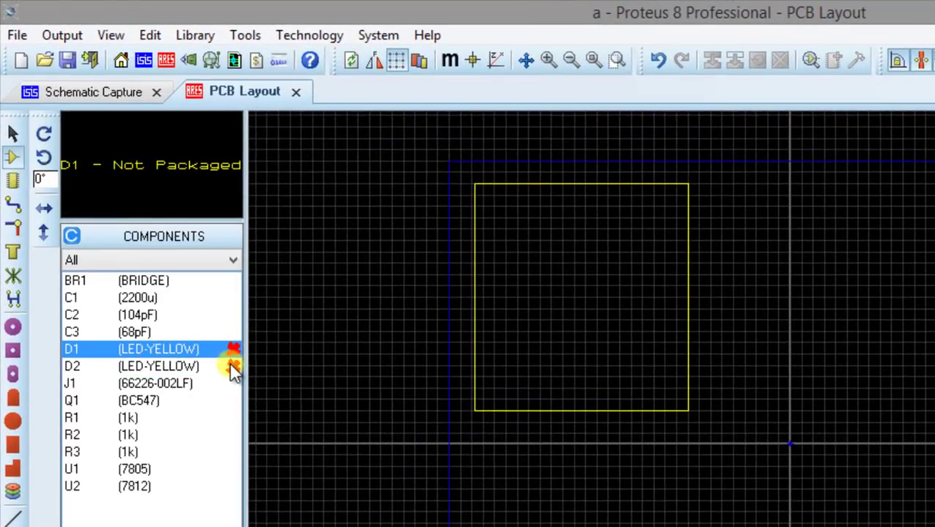
{"action": "left_click", "coordinate": [221, 366]}
{"action": "left_click", "coordinate": [159, 350]}
{"action": "left_click", "coordinate": [178, 368]}
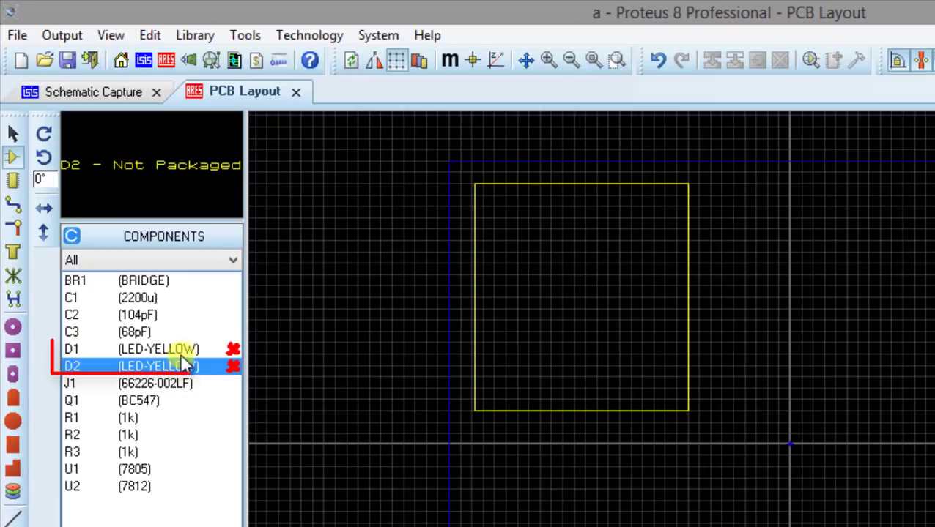
{"action": "left_click", "coordinate": [178, 351]}
{"action": "left_click", "coordinate": [183, 366]}
{"action": "left_click", "coordinate": [174, 349]}
{"action": "left_click", "coordinate": [179, 367]}
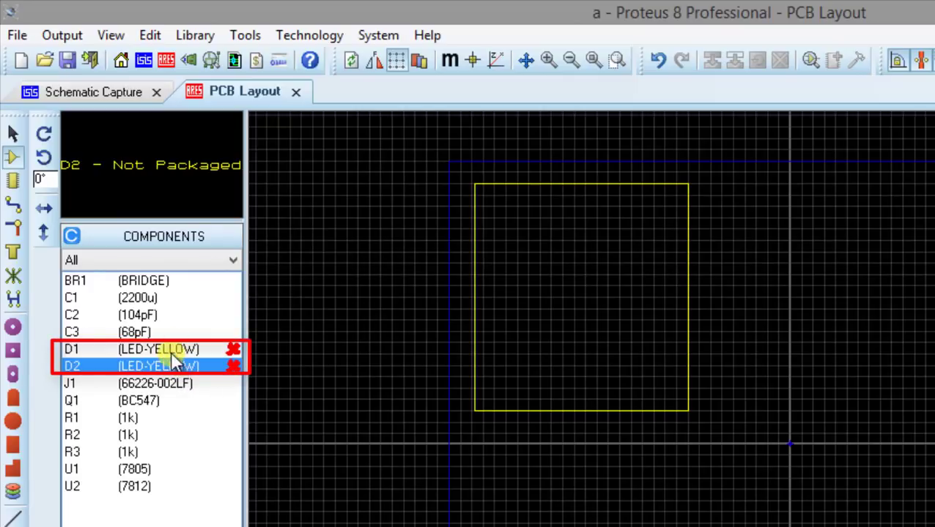
{"action": "left_click", "coordinate": [158, 350]}
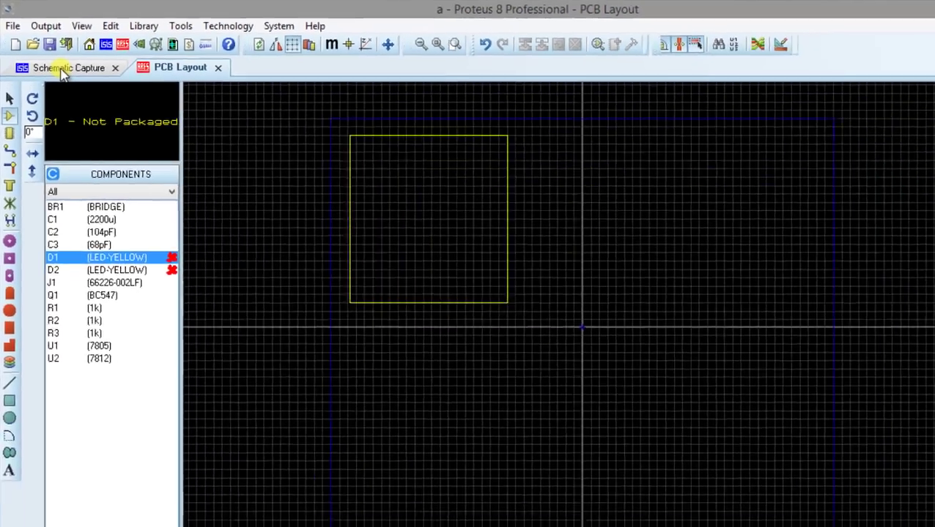
Return to the schematic and open the Packaging Tool for LED D1, dismissing the information message.
{"action": "left_click", "coordinate": [84, 94]}
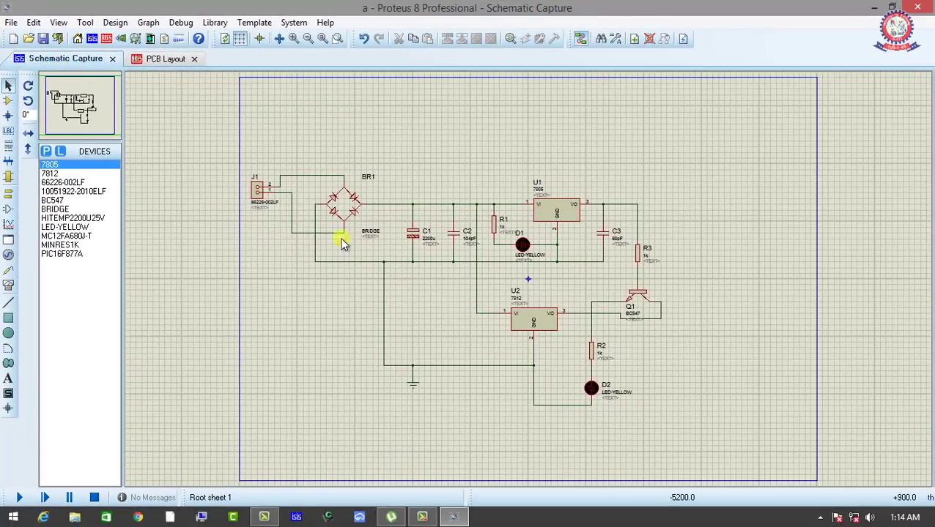
{"action": "scroll", "coordinate": [523, 247], "scroll_direction": "up", "scroll_amount": 2}
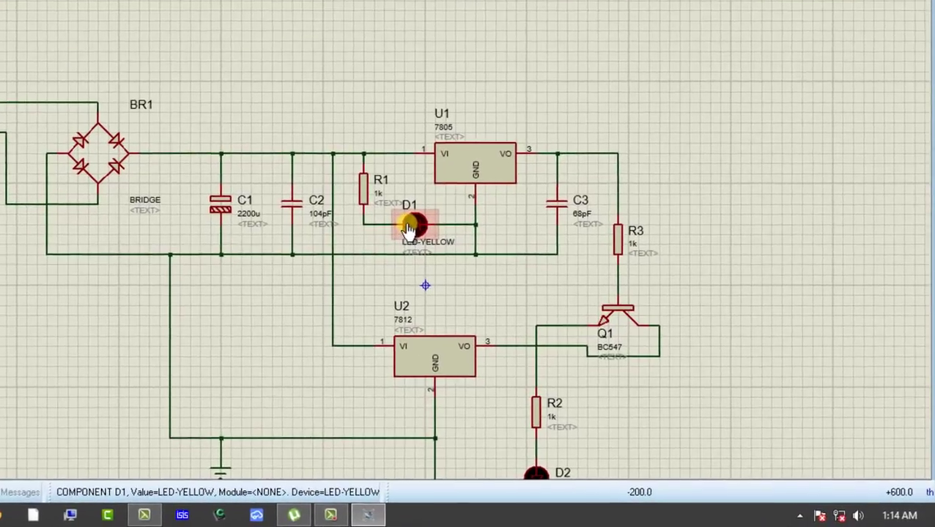
{"action": "right_click", "coordinate": [408, 228]}
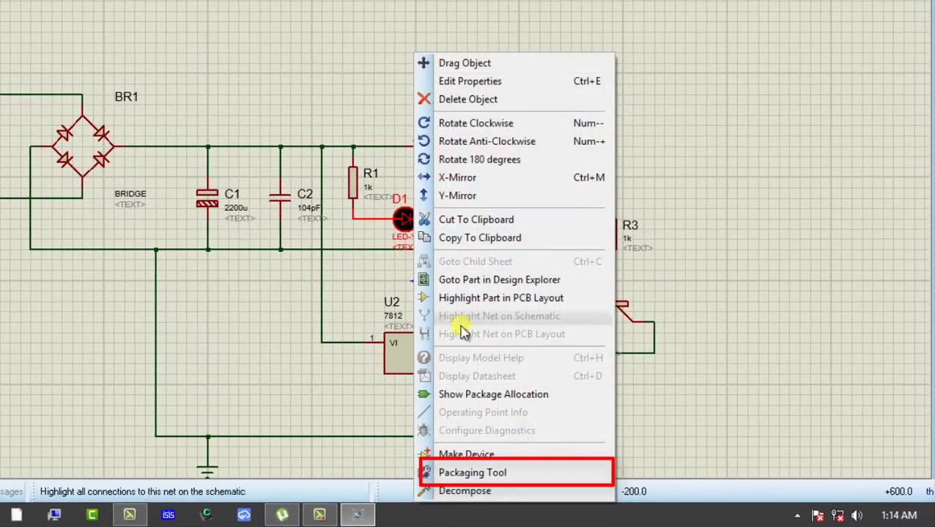
{"action": "left_click", "coordinate": [472, 474]}
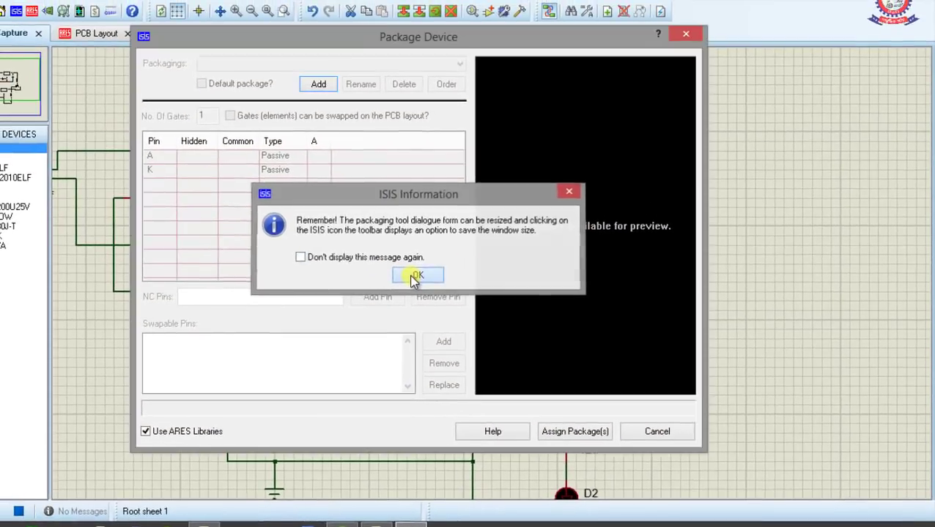
{"action": "left_click", "coordinate": [365, 231]}
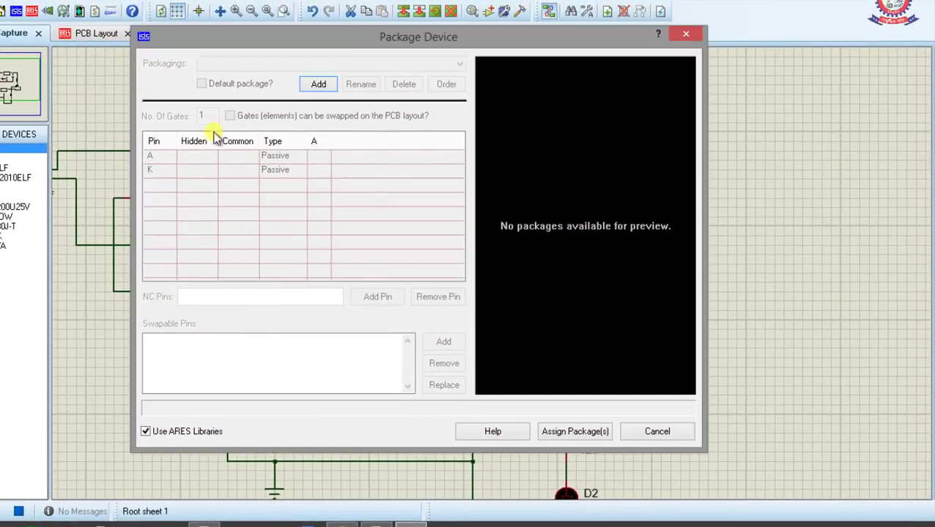
Search the package library for LED and add the 100th-pitch LED package with A-K pinout to the device.
{"action": "left_click", "coordinate": [317, 85]}
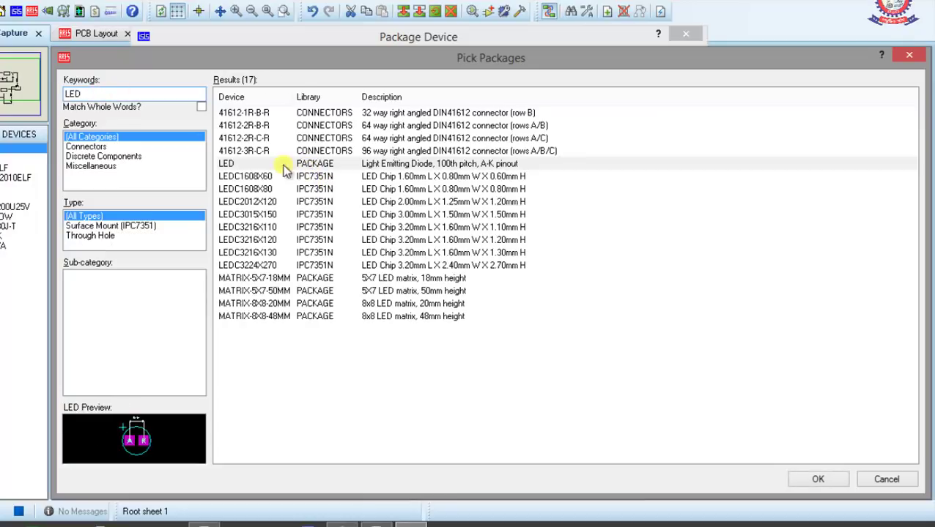
{"action": "left_click", "coordinate": [429, 166]}
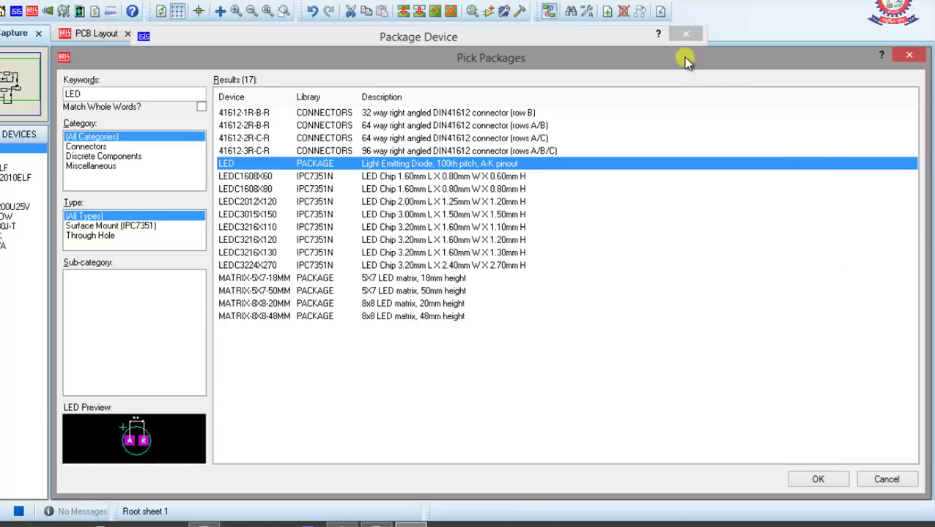
{"action": "left_click_drag", "start_coordinate": [683, 57], "coordinate": [642, 38]}
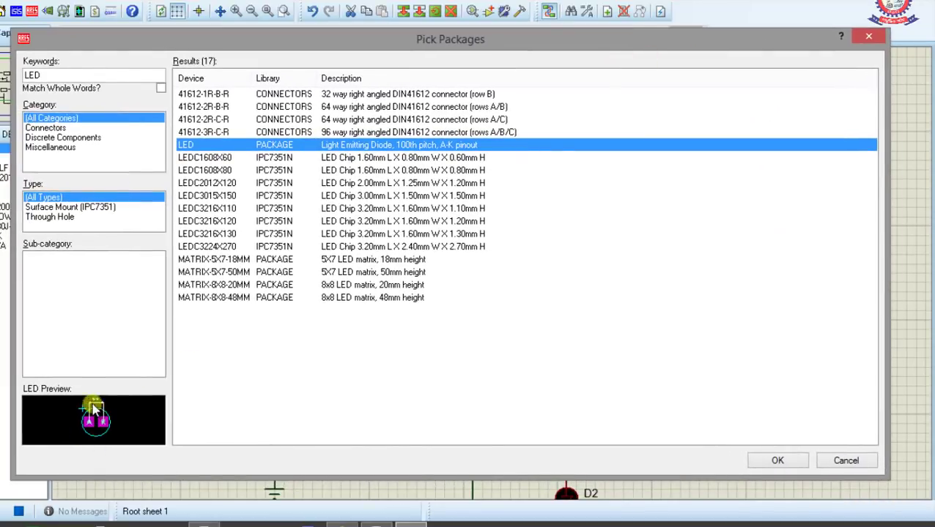
{"action": "left_click", "coordinate": [778, 461]}
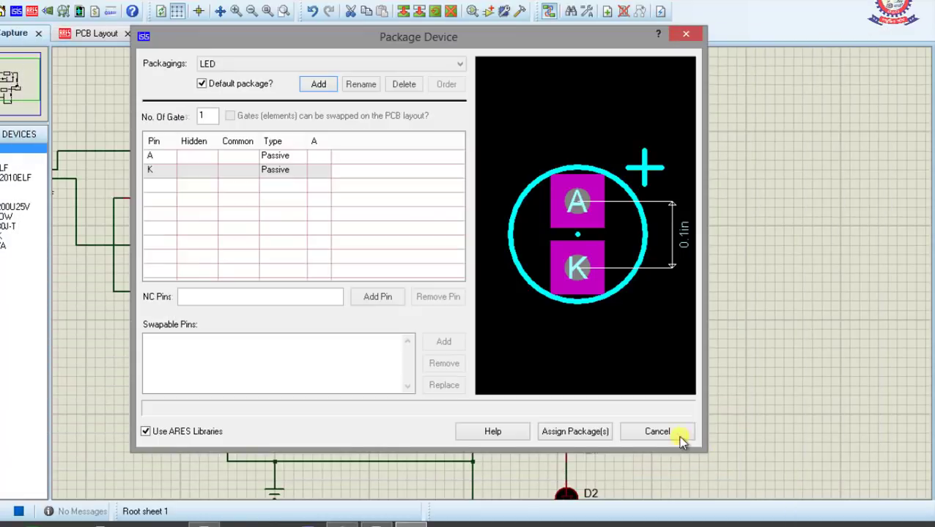
Map the LED's pin A to package pad A and pin K to pad K.
{"action": "left_click", "coordinate": [170, 154]}
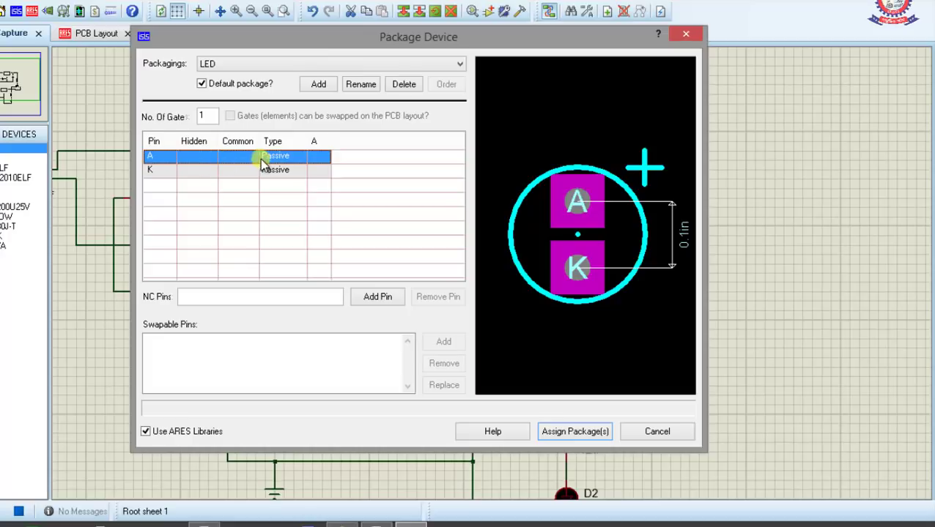
{"action": "left_click", "coordinate": [323, 158]}
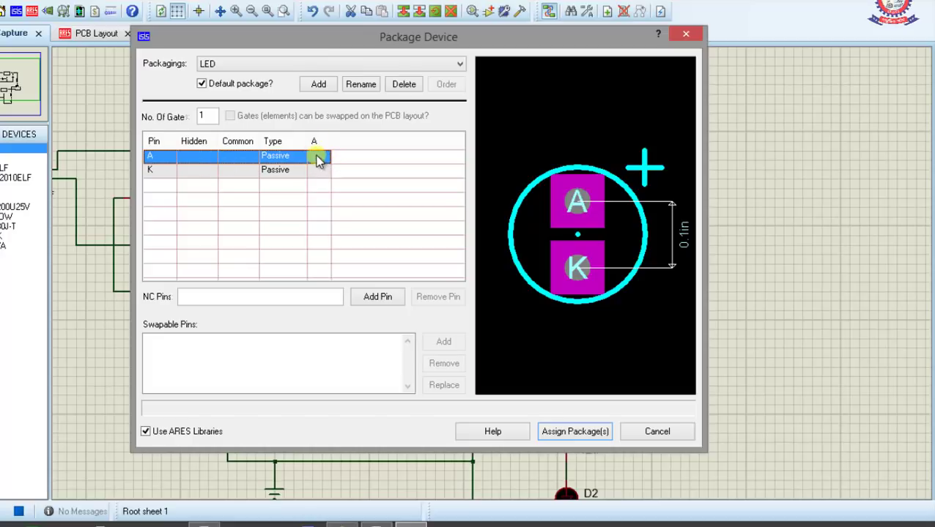
{"action": "left_click", "coordinate": [318, 156]}
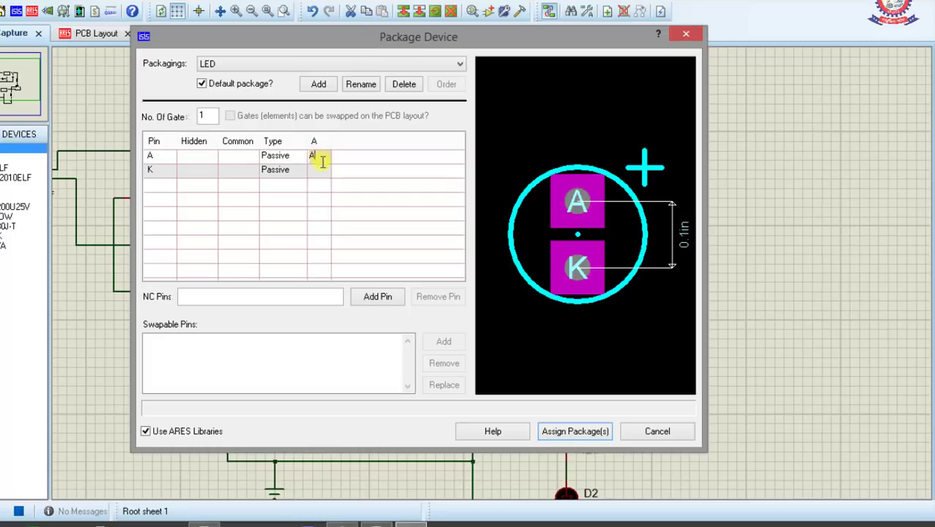
{"action": "left_click", "coordinate": [320, 170]}
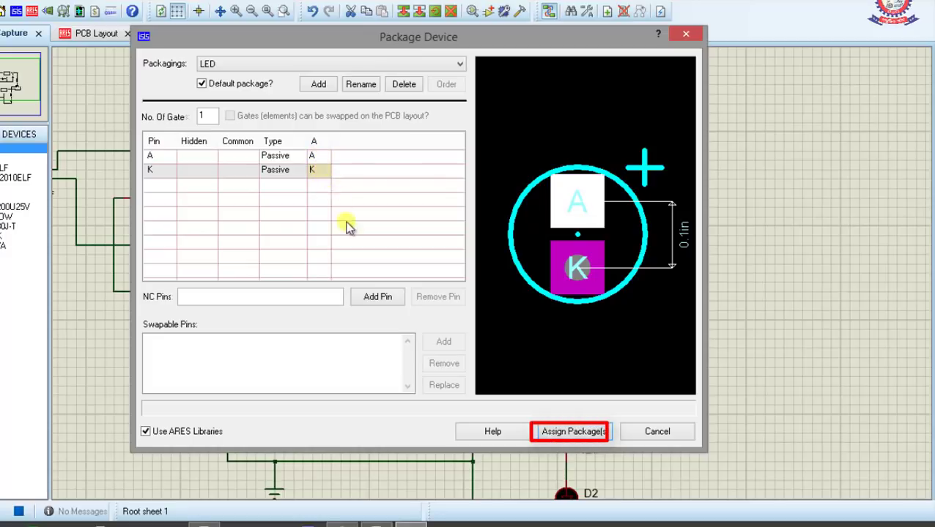
Assign the package to the LED and save the packaged device in the USERDVC library.
{"action": "left_click", "coordinate": [564, 433]}
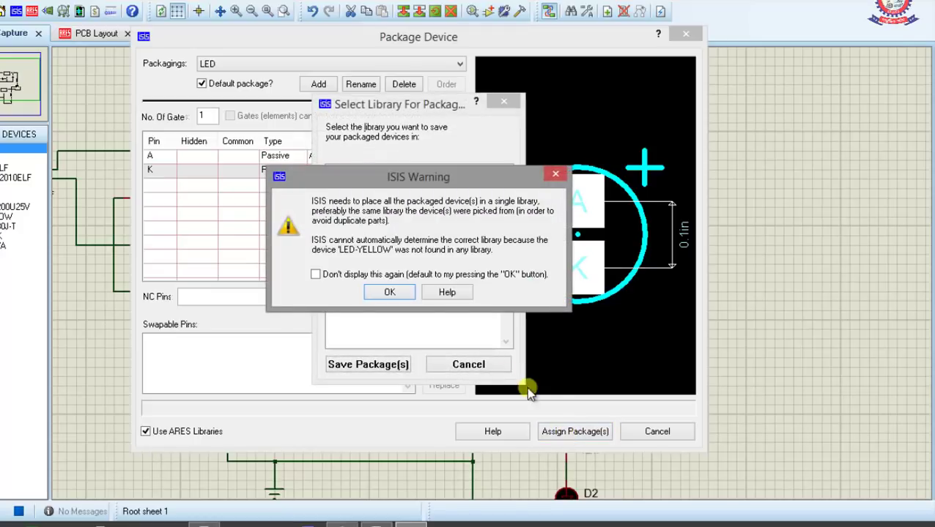
{"action": "left_click", "coordinate": [391, 292]}
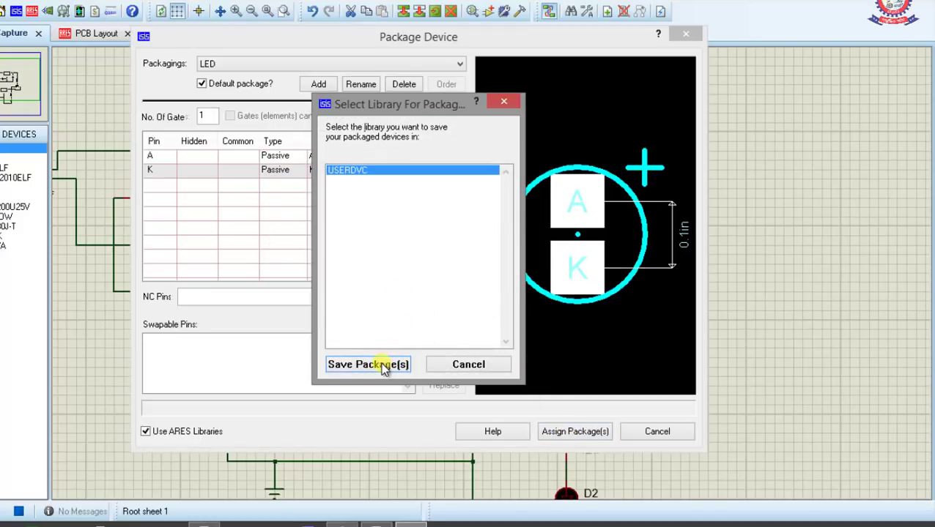
{"action": "left_click", "coordinate": [389, 364]}
{"action": "left_click", "coordinate": [390, 269]}
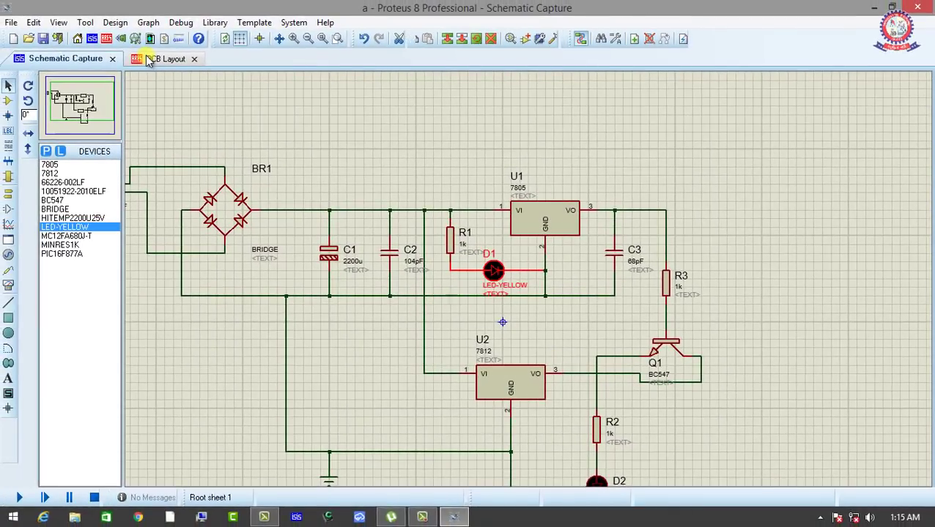
Go back to the PCB layout and recheck the package previews of D1 and D2.
{"action": "left_click", "coordinate": [87, 34]}
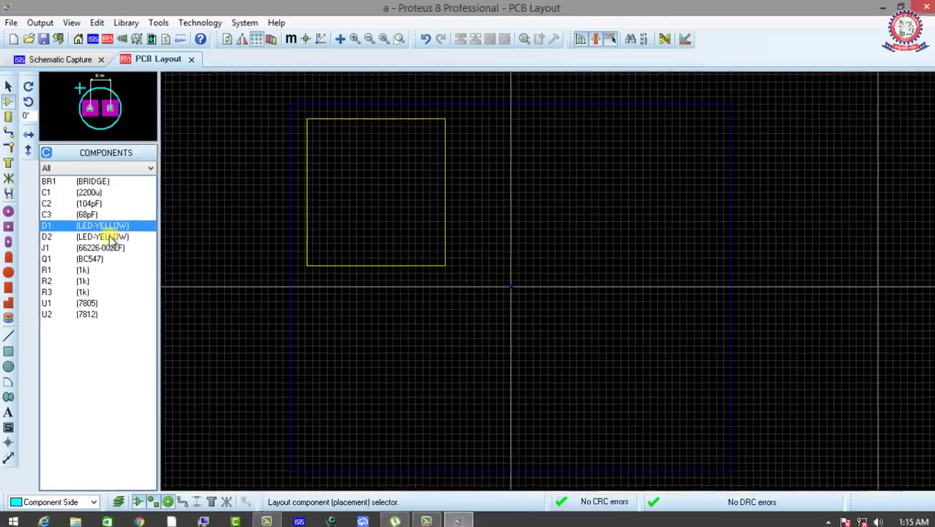
{"action": "left_click", "coordinate": [100, 234]}
{"action": "left_click", "coordinate": [134, 299]}
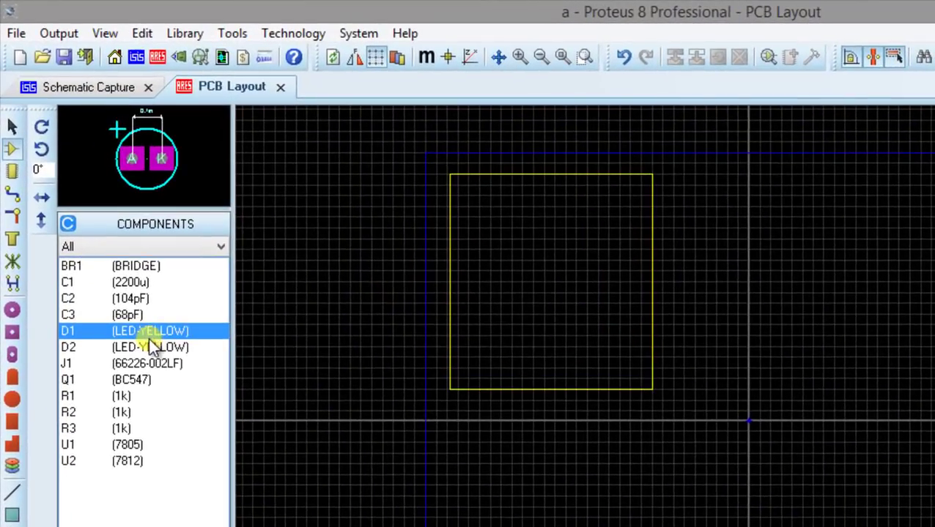
{"action": "left_click", "coordinate": [135, 312]}
{"action": "left_click", "coordinate": [134, 299]}
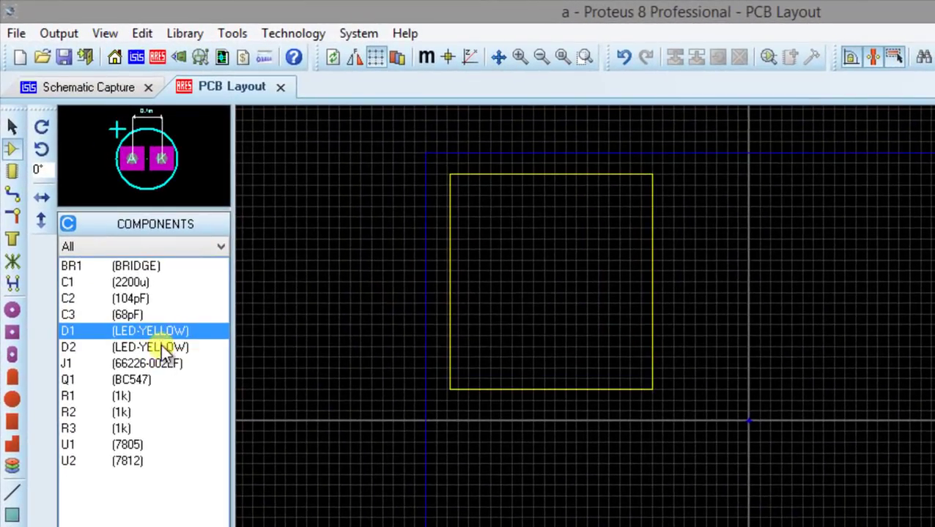
{"action": "left_click", "coordinate": [163, 348]}
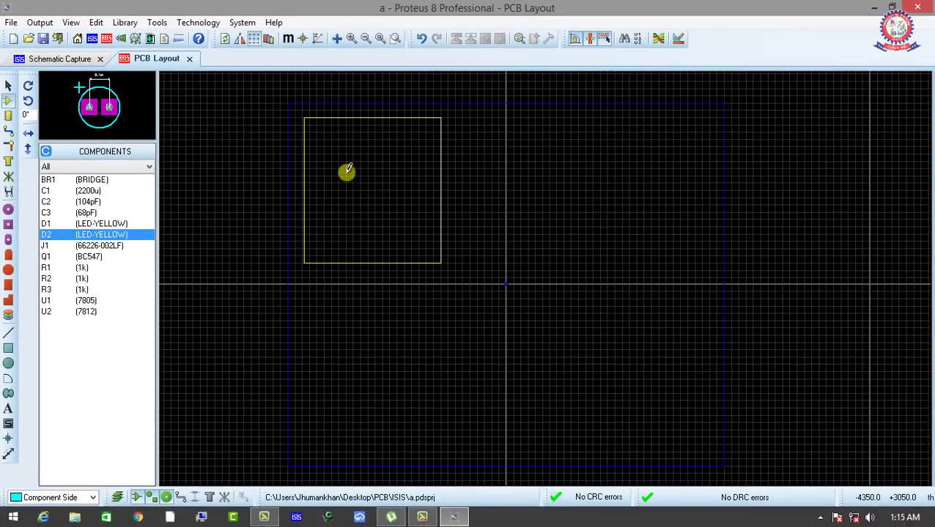
Place the bridge rectifier BR1 inside the board edge near its upper-left corner.
{"action": "scroll", "coordinate": [362, 177], "scroll_direction": "up", "scroll_amount": 1}
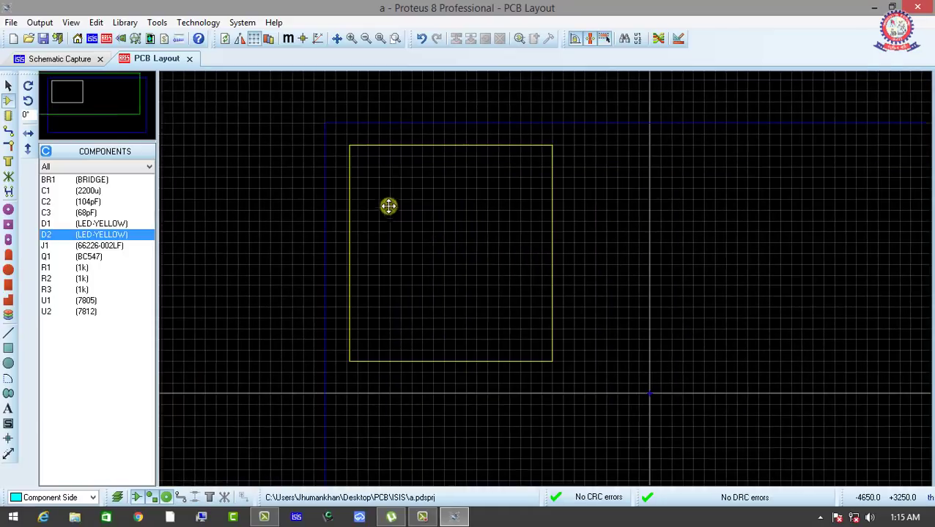
{"action": "left_click", "coordinate": [388, 206]}
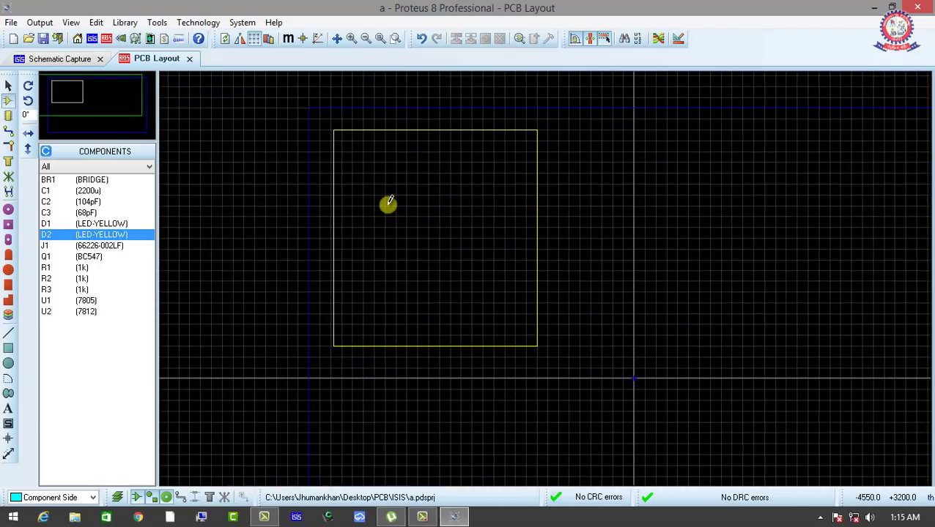
{"action": "left_click", "coordinate": [74, 182]}
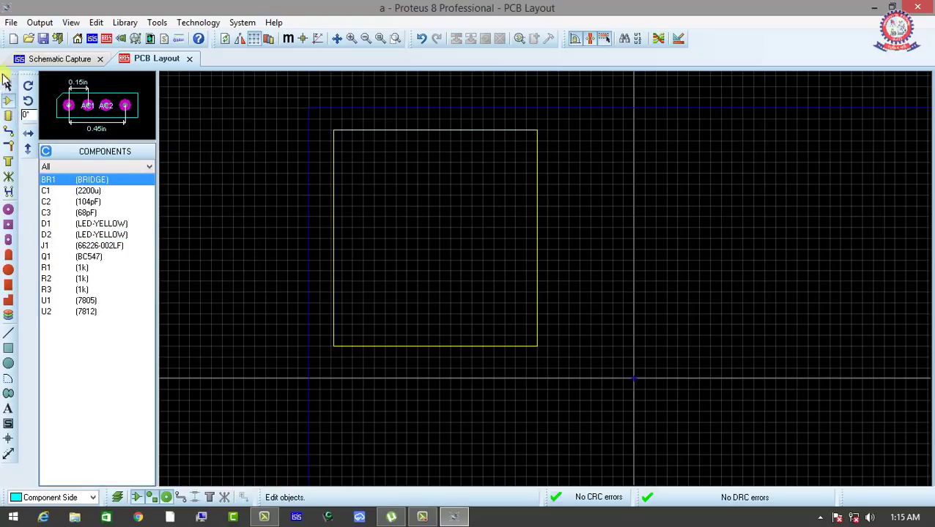
{"action": "left_click", "coordinate": [8, 88]}
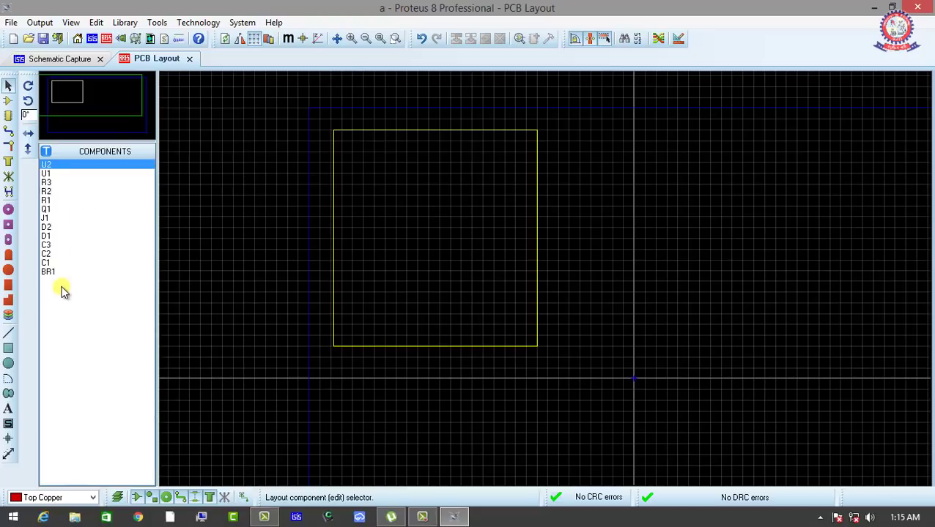
{"action": "left_click", "coordinate": [8, 101]}
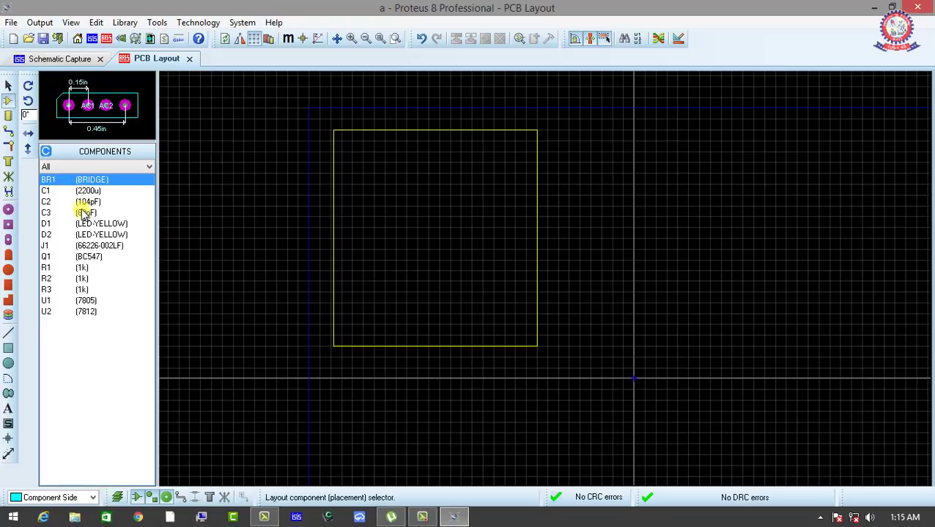
{"action": "left_click", "coordinate": [374, 165]}
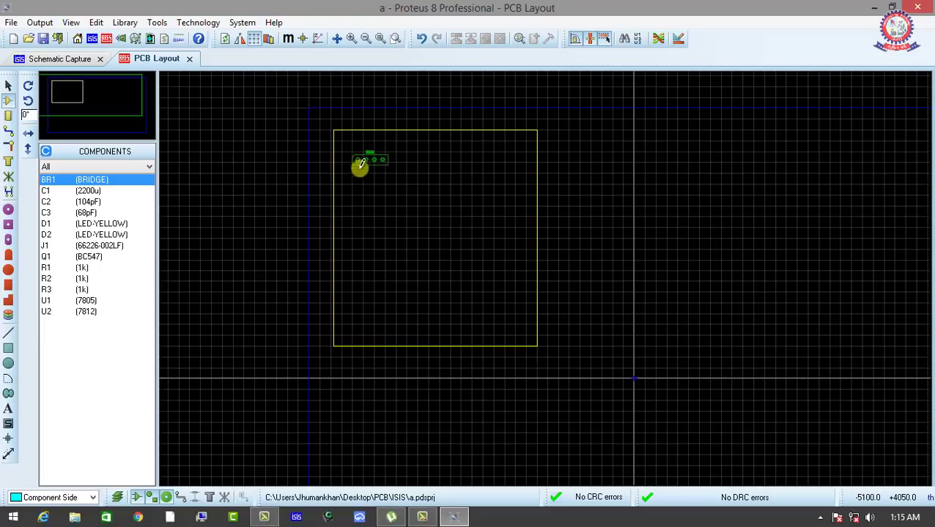
{"action": "left_click", "coordinate": [375, 192]}
{"action": "left_click", "coordinate": [360, 166]}
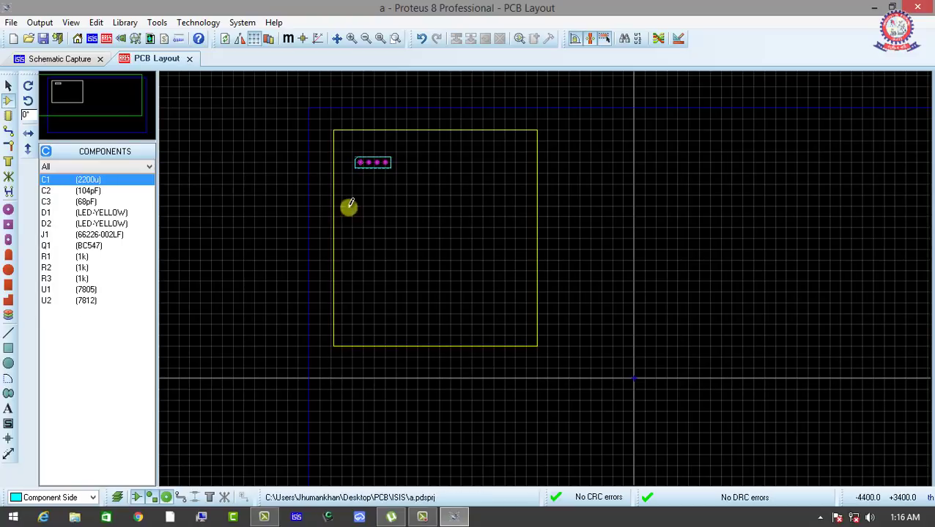
Place the 2200u capacitor C1 on the board directly below BR1.
{"action": "left_click", "coordinate": [80, 183]}
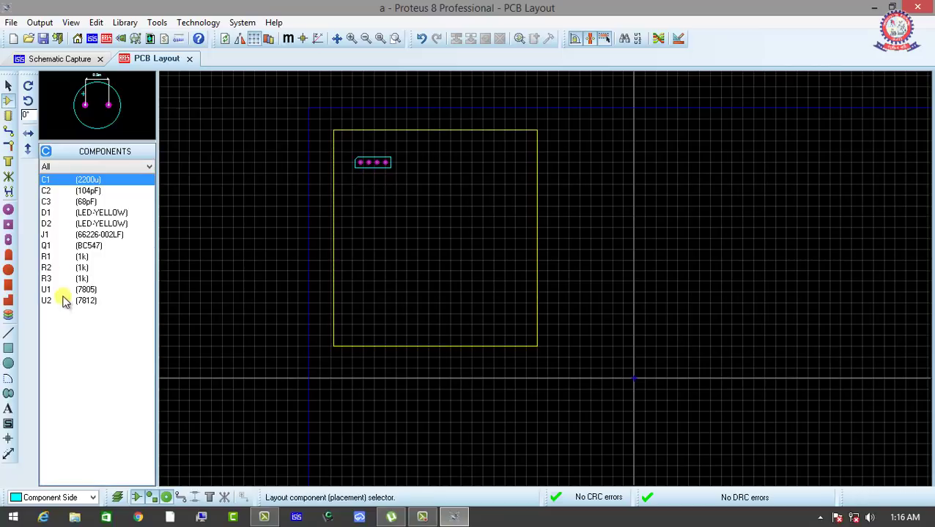
{"action": "left_click", "coordinate": [372, 211]}
{"action": "key", "text": "F6"}
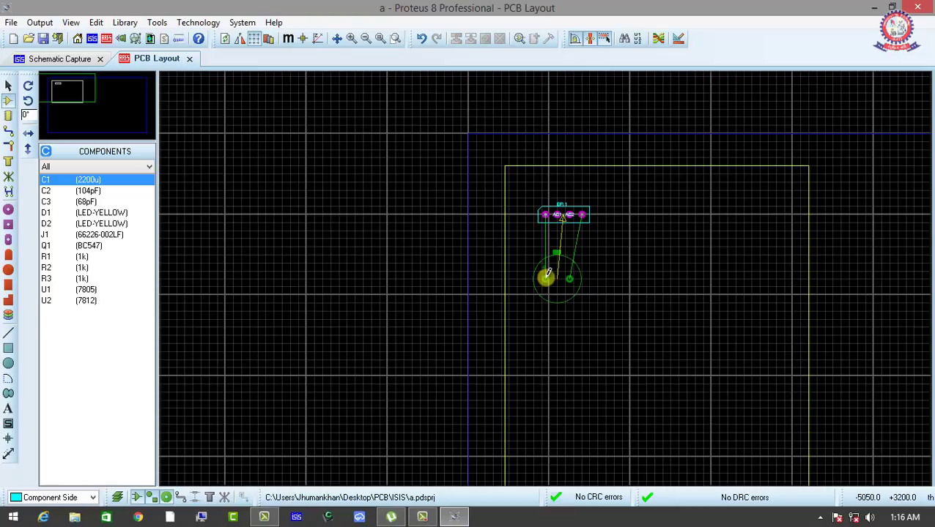
{"action": "scroll", "coordinate": [549, 274], "scroll_direction": "up", "scroll_amount": 1}
{"action": "left_click_drag", "start_coordinate": [547, 275], "coordinate": [541, 248]}
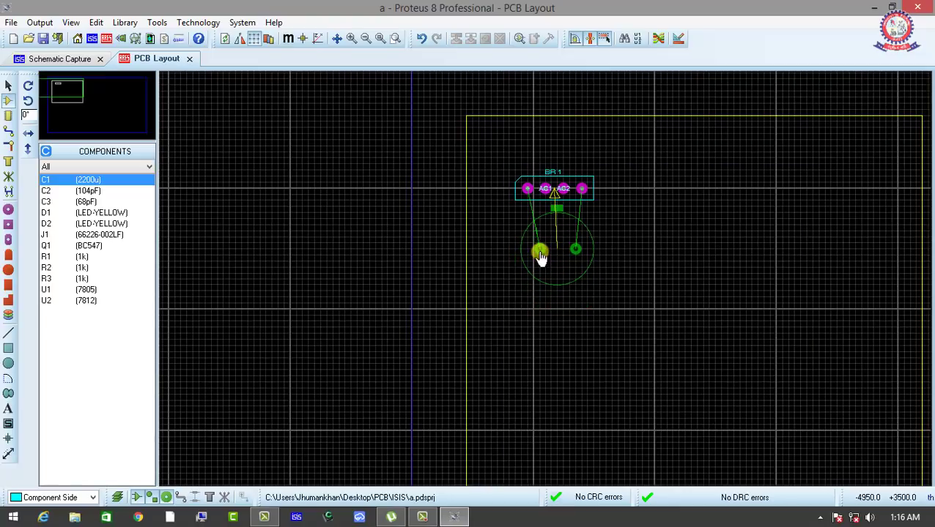
{"action": "left_click", "coordinate": [540, 252]}
Move capacitor C1 further down to widen the gap between it and BR1.
{"action": "scroll", "coordinate": [593, 300], "scroll_direction": "down", "scroll_amount": 2}
{"action": "scroll", "coordinate": [541, 276], "scroll_direction": "up", "scroll_amount": 2}
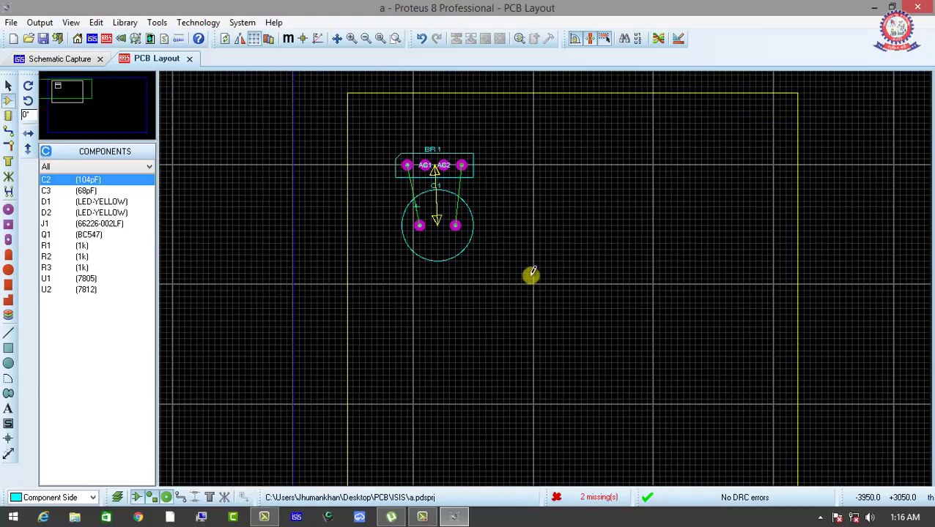
{"action": "right_click", "coordinate": [456, 226]}
{"action": "mouse_move", "coordinate": [462, 228]}
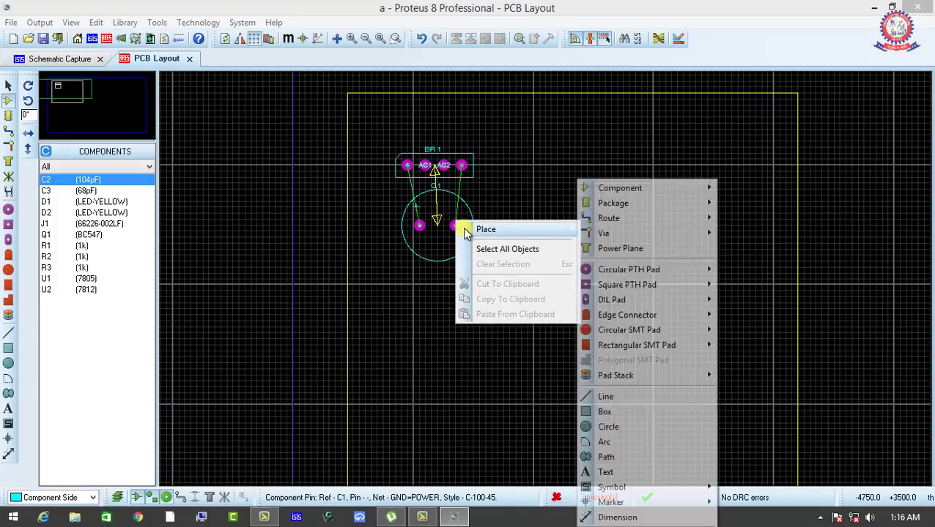
{"action": "left_click", "coordinate": [428, 228]}
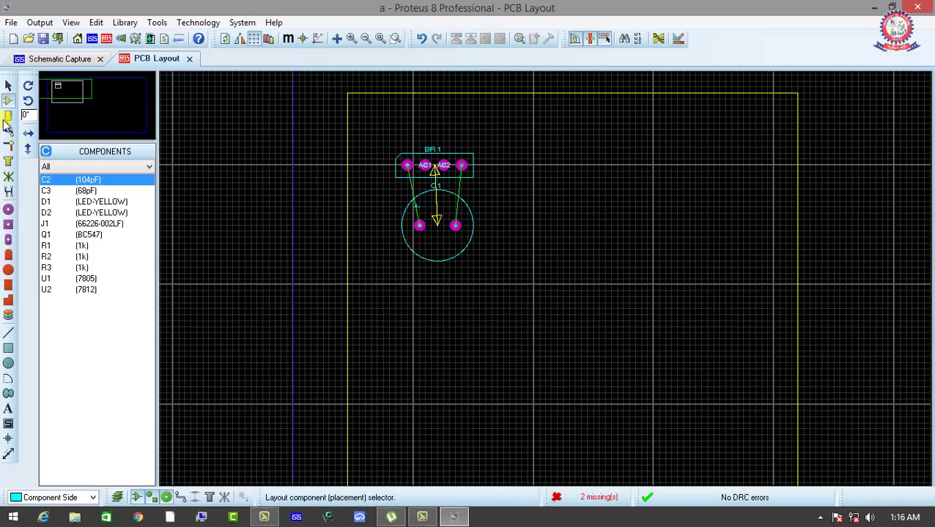
{"action": "left_click", "coordinate": [9, 86]}
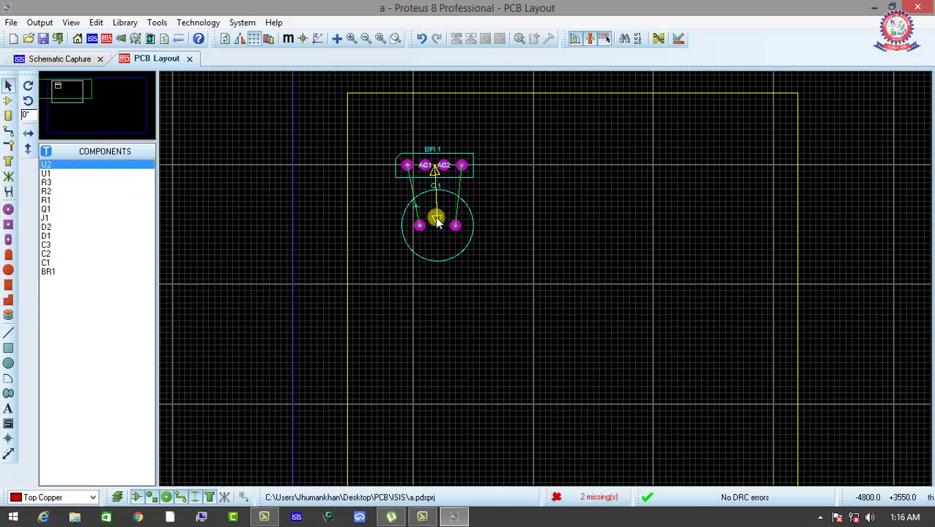
{"action": "left_click", "coordinate": [446, 255]}
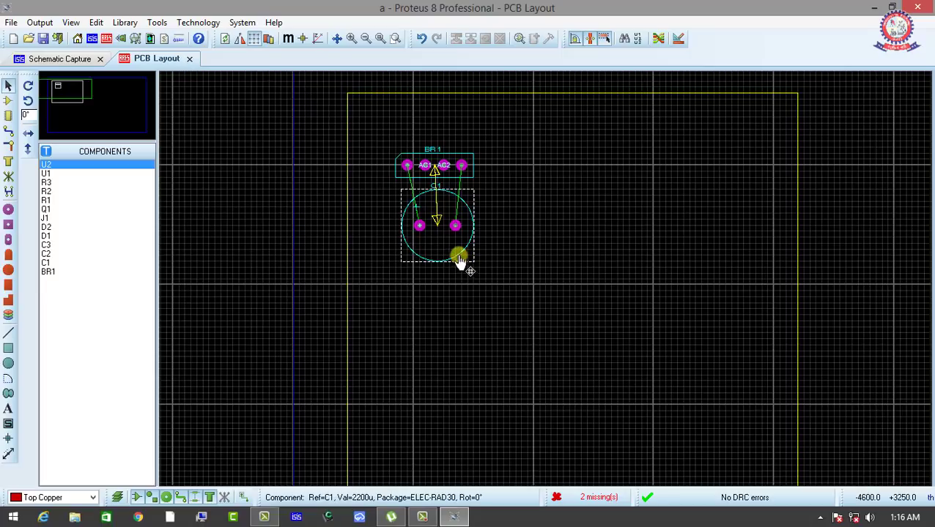
{"action": "left_click_drag", "start_coordinate": [458, 265], "coordinate": [455, 303]}
{"action": "left_click", "coordinate": [476, 305]}
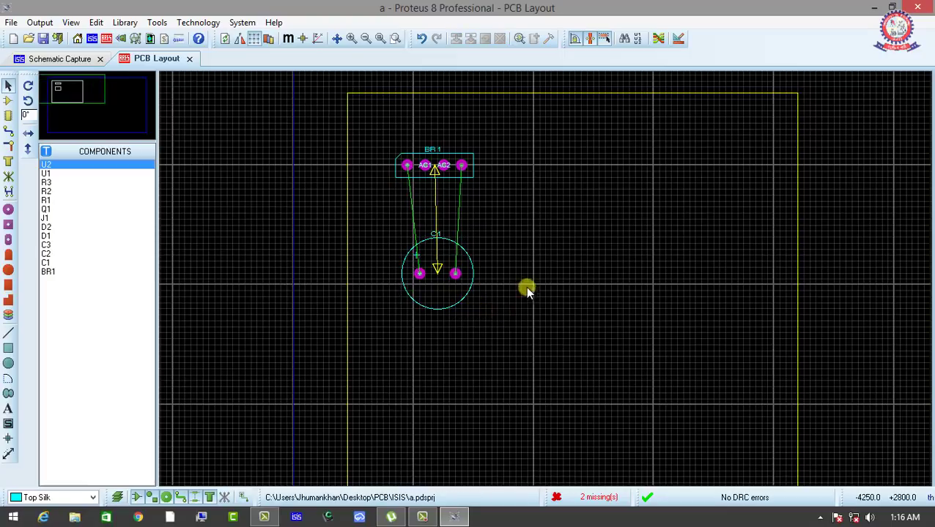
Place the 104pF capacitor C2 just right of the gap between BR1 and C1.
{"action": "scroll", "coordinate": [527, 289], "scroll_direction": "down", "scroll_amount": 2}
{"action": "scroll", "coordinate": [553, 273], "scroll_direction": "up", "scroll_amount": 1}
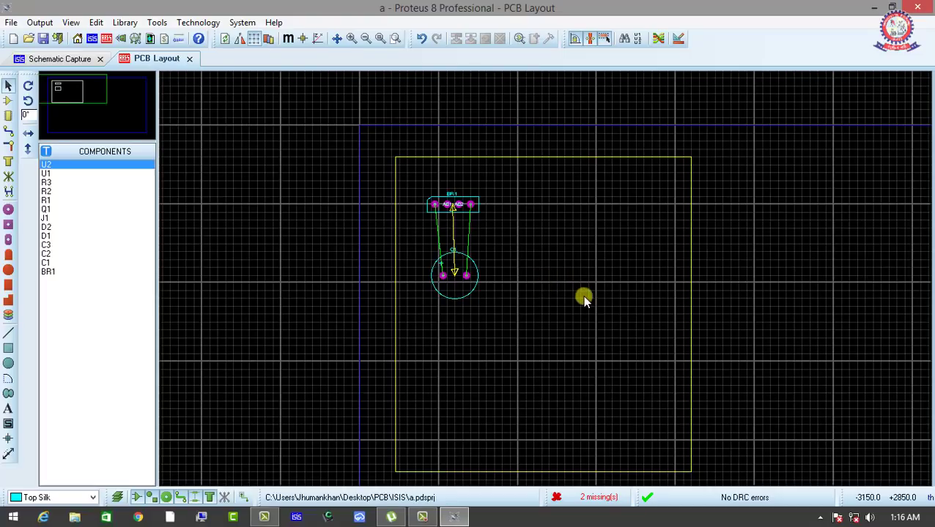
{"action": "scroll", "coordinate": [575, 290], "scroll_direction": "up", "scroll_amount": 1}
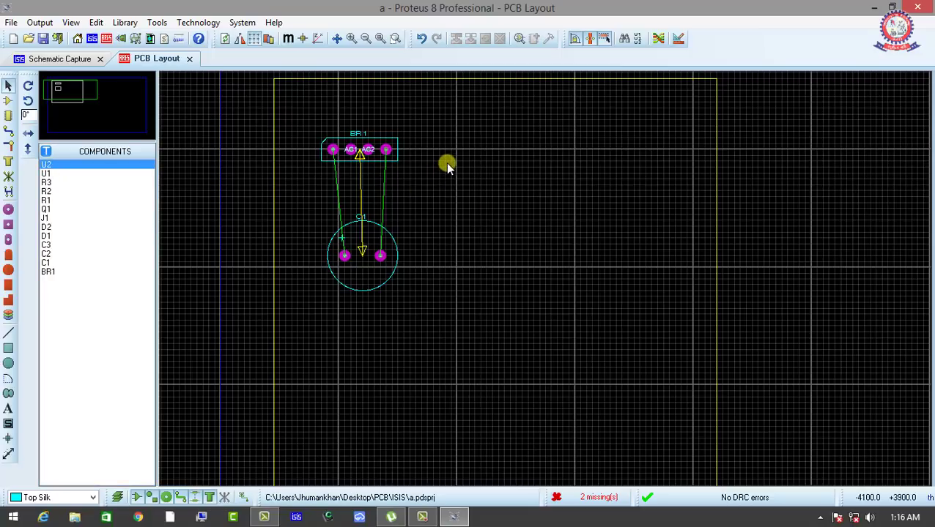
{"action": "left_click", "coordinate": [8, 100]}
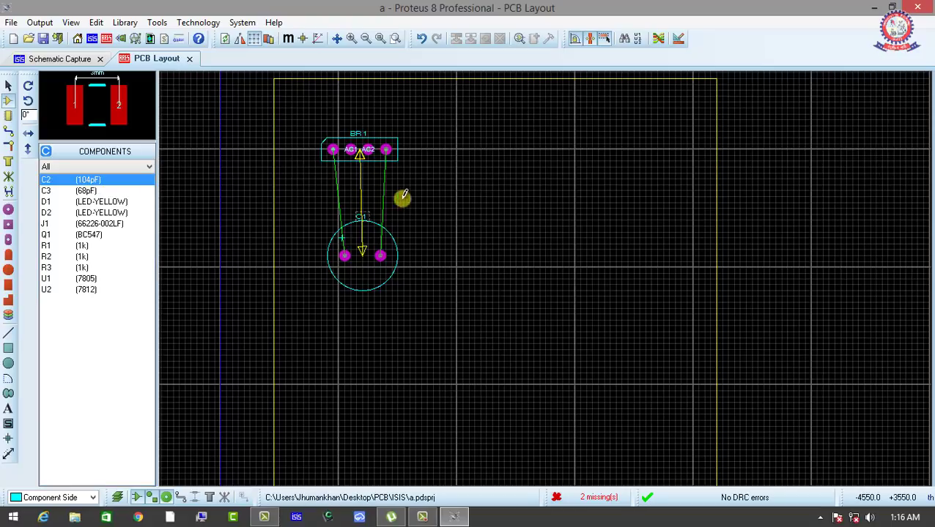
{"action": "left_click", "coordinate": [432, 186]}
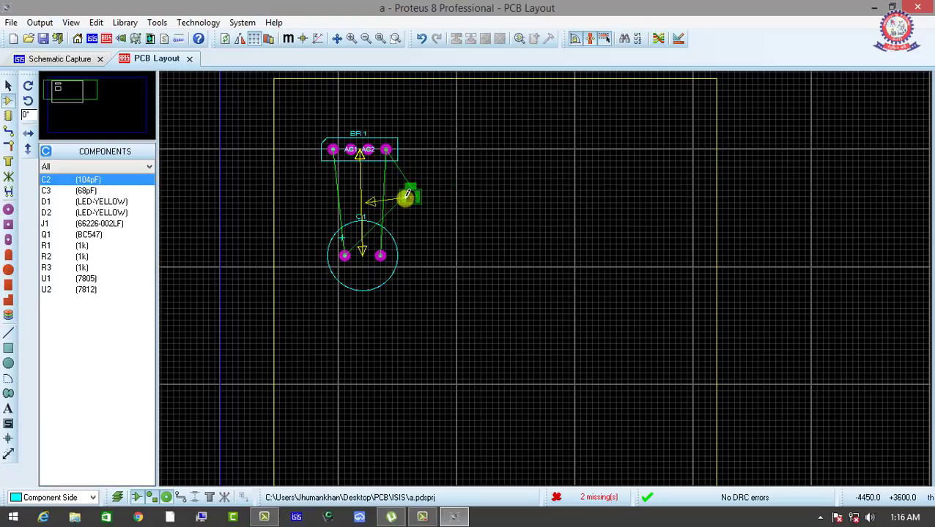
{"action": "left_click", "coordinate": [406, 197]}
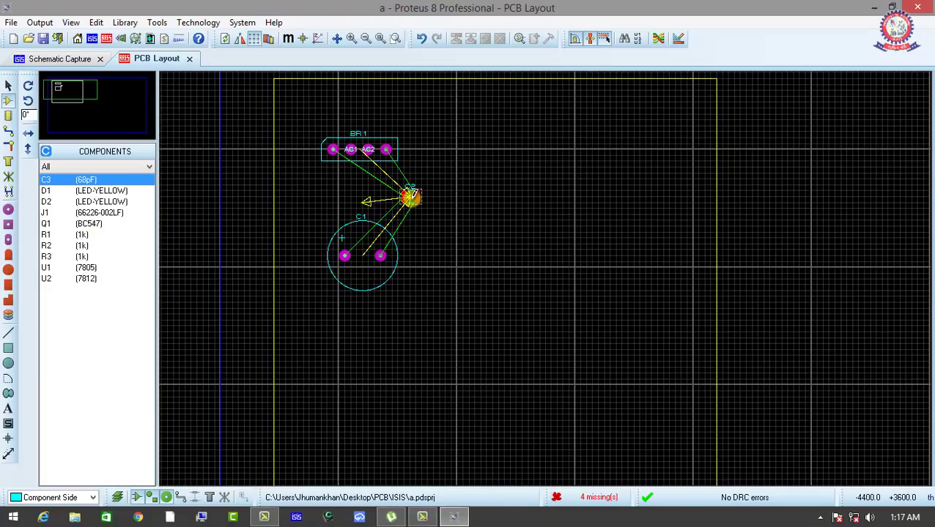
Move C2 into the gap between BR1 and C1, and place the 68pF capacitor C3 to its right.
{"action": "right_click", "coordinate": [412, 197]}
{"action": "left_click", "coordinate": [439, 192]}
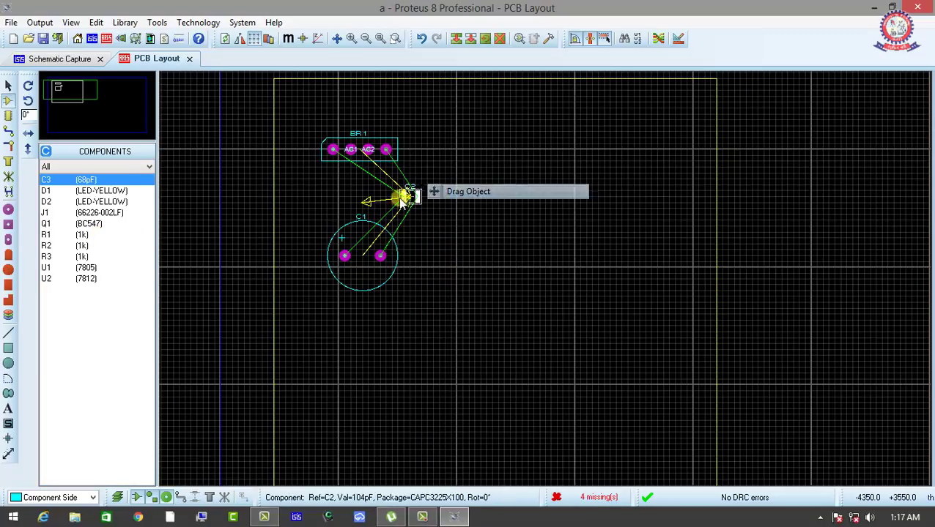
{"action": "left_click", "coordinate": [364, 190]}
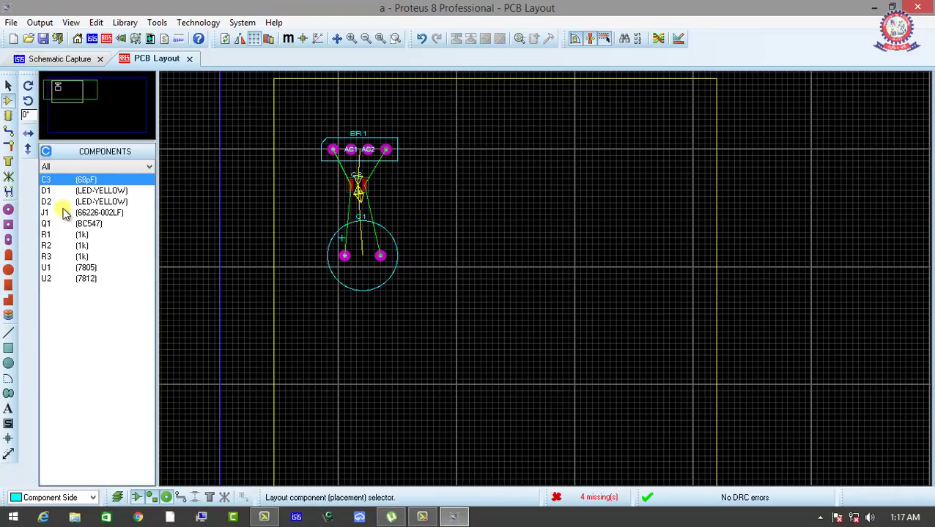
{"action": "left_click", "coordinate": [75, 181]}
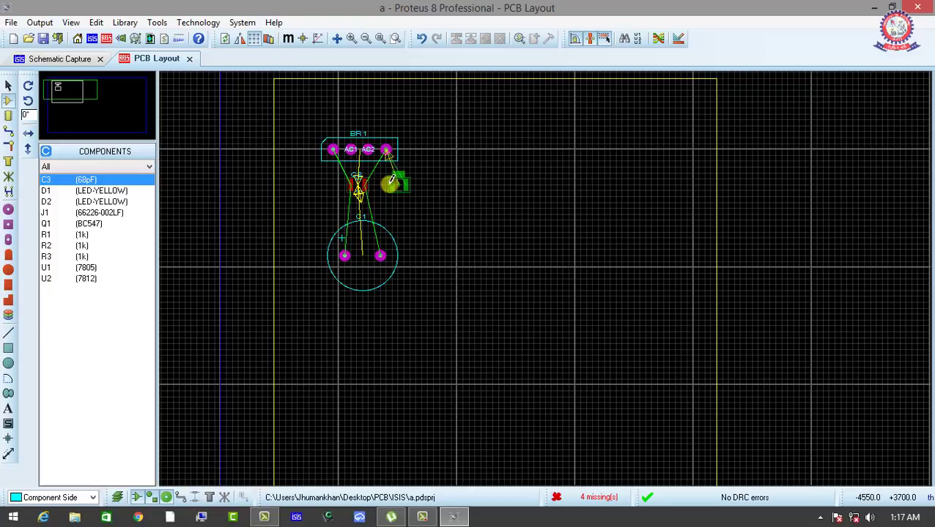
{"action": "left_click", "coordinate": [395, 189]}
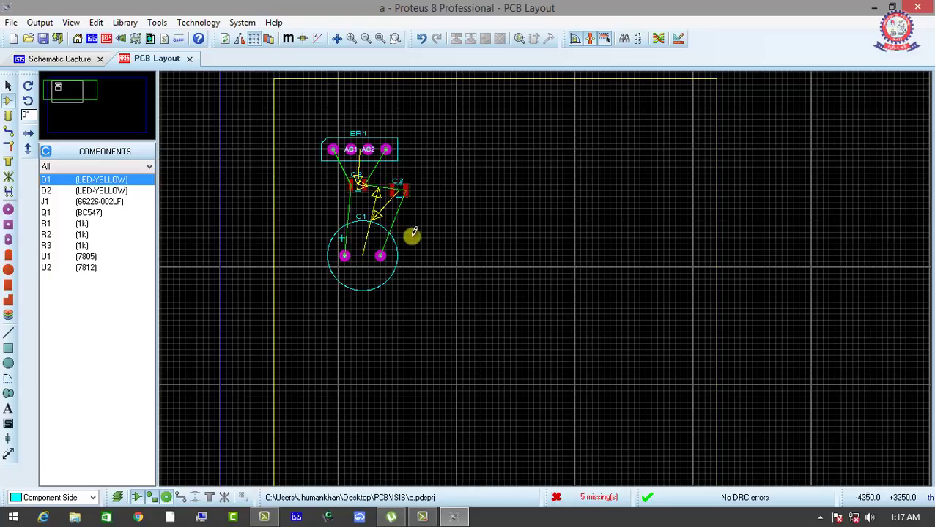
Place the LEDs D1 and D2 side by side to the right of BR1, in line with its pads.
{"action": "left_click", "coordinate": [73, 181]}
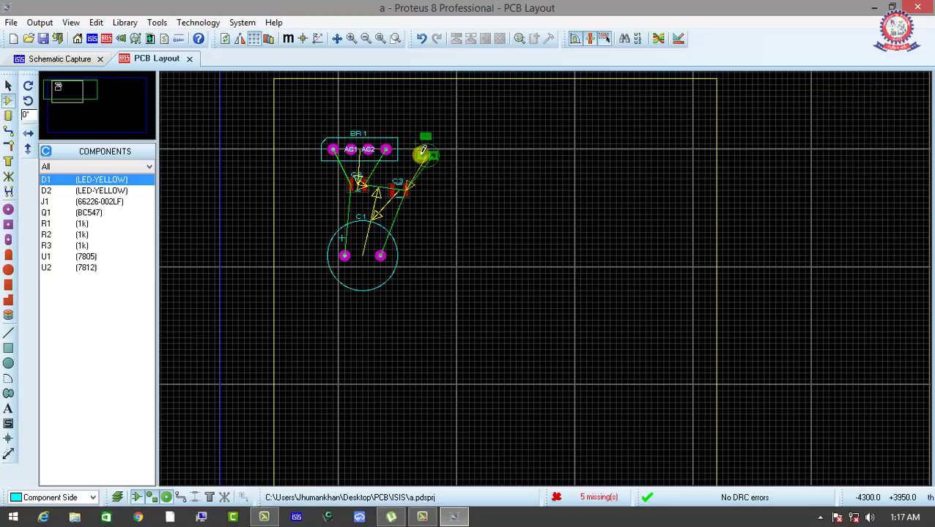
{"action": "left_click", "coordinate": [419, 147]}
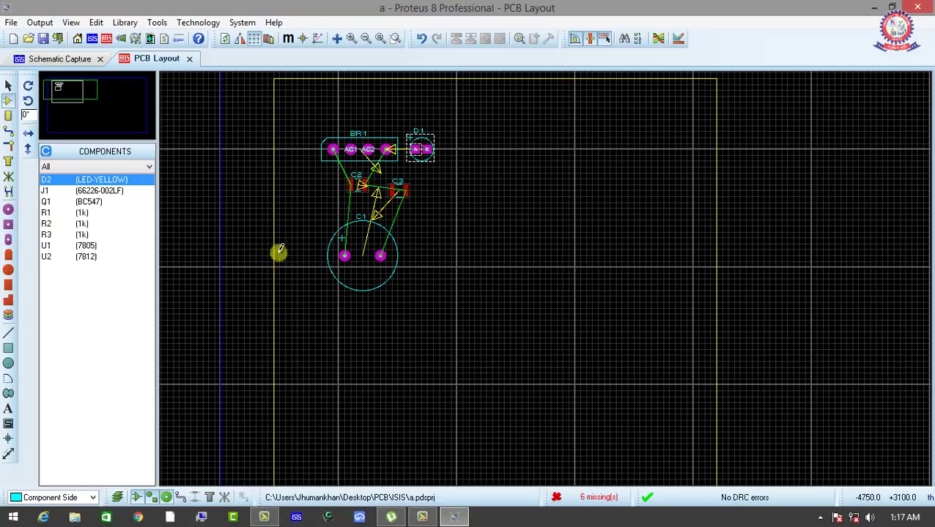
{"action": "left_click", "coordinate": [99, 181]}
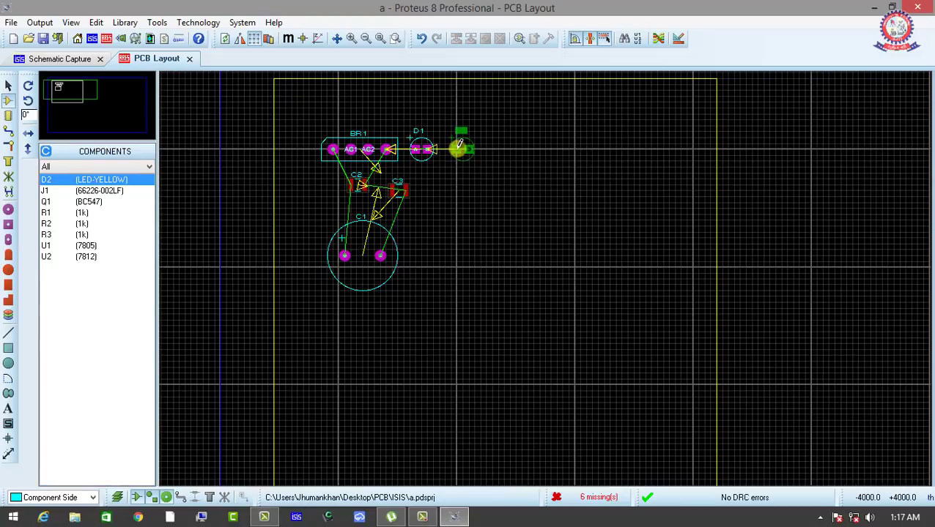
{"action": "left_click", "coordinate": [455, 146]}
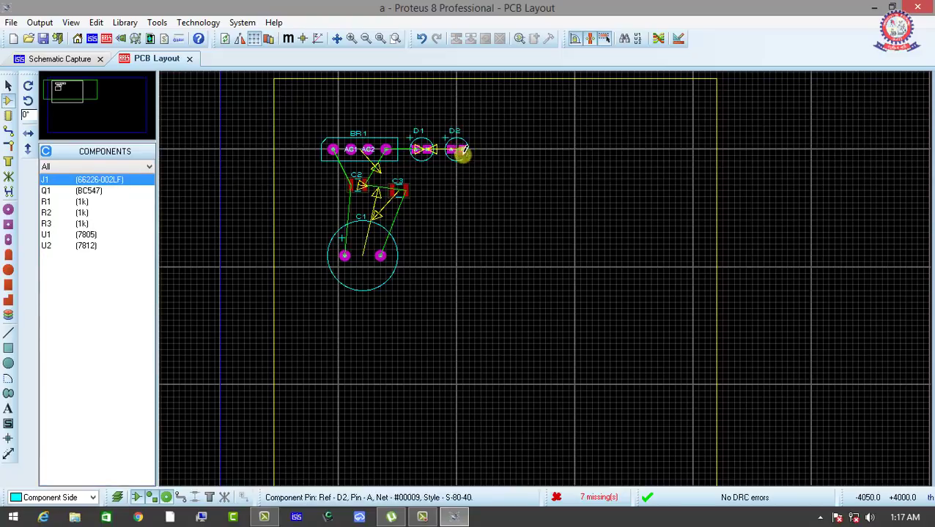
Place connector J1 above BR1 rotated to -180°, and transistor Q1 (BC547) to the right of C3 at the same rotation.
{"action": "left_click", "coordinate": [86, 182]}
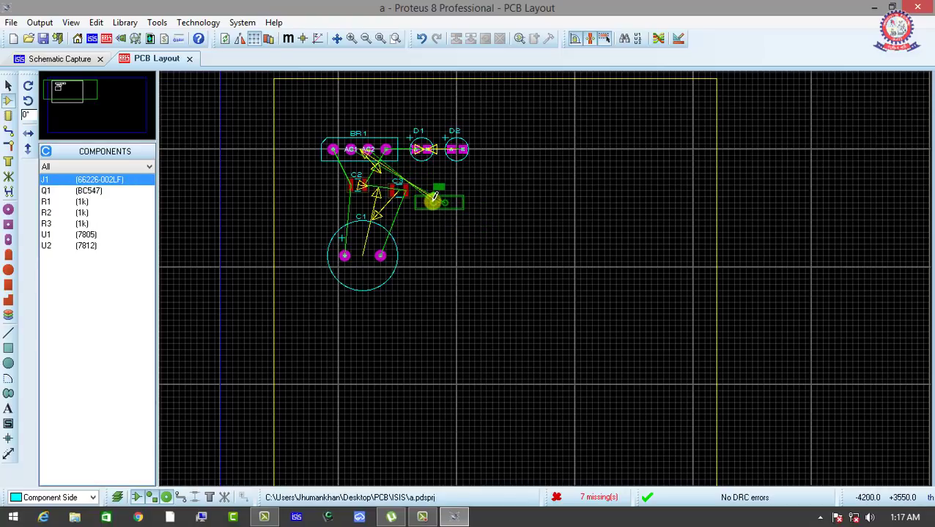
{"action": "key", "text": "KP_Add"}
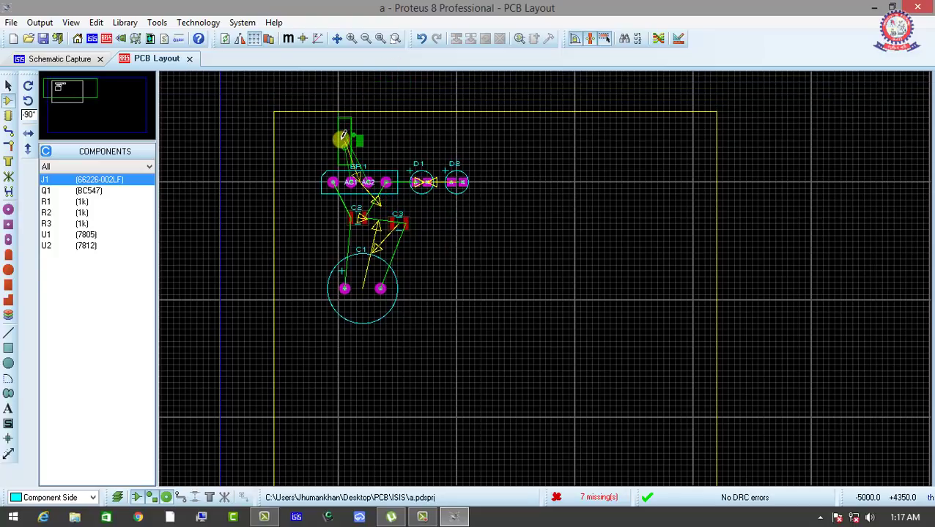
{"action": "key", "text": "KP_Add"}
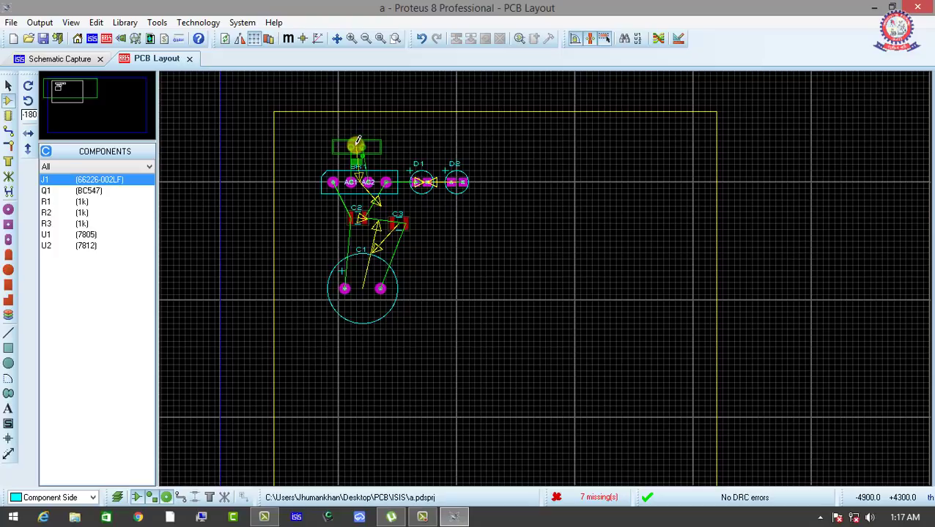
{"action": "left_click", "coordinate": [360, 140]}
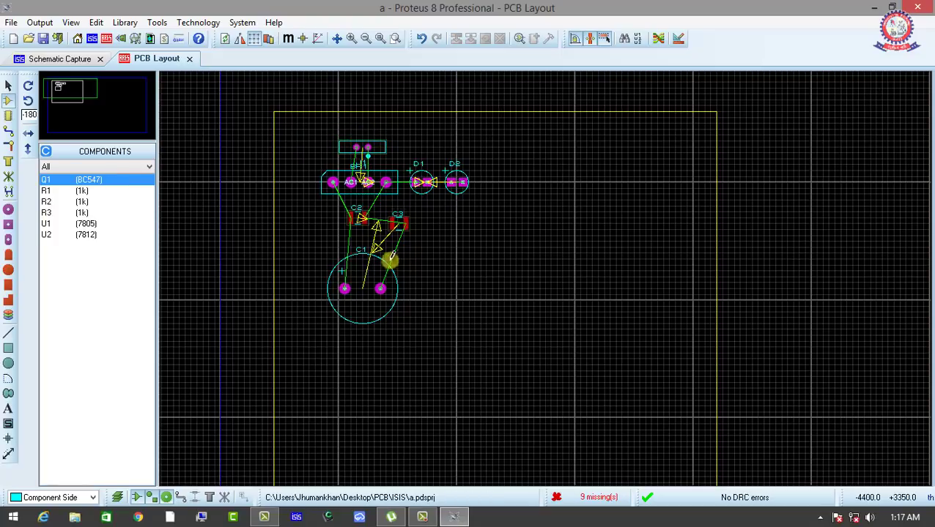
{"action": "left_click", "coordinate": [54, 186]}
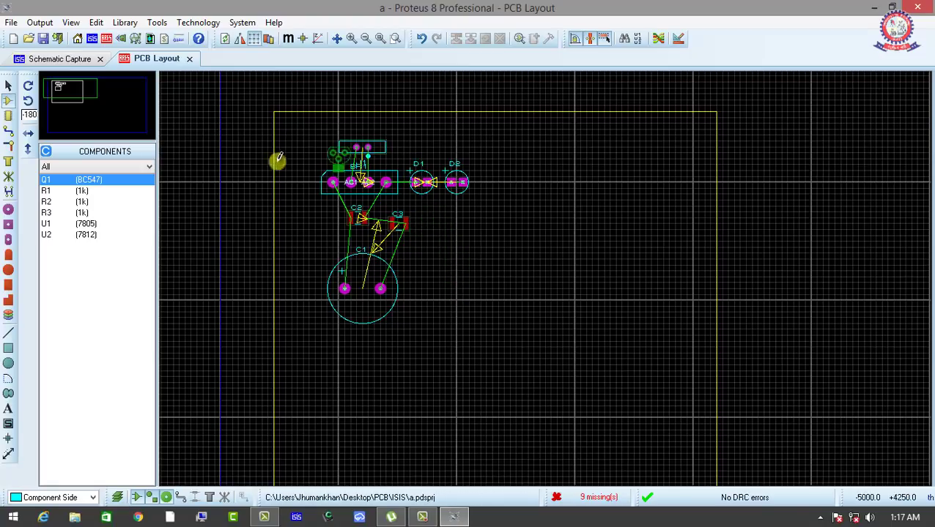
{"action": "left_click", "coordinate": [433, 220]}
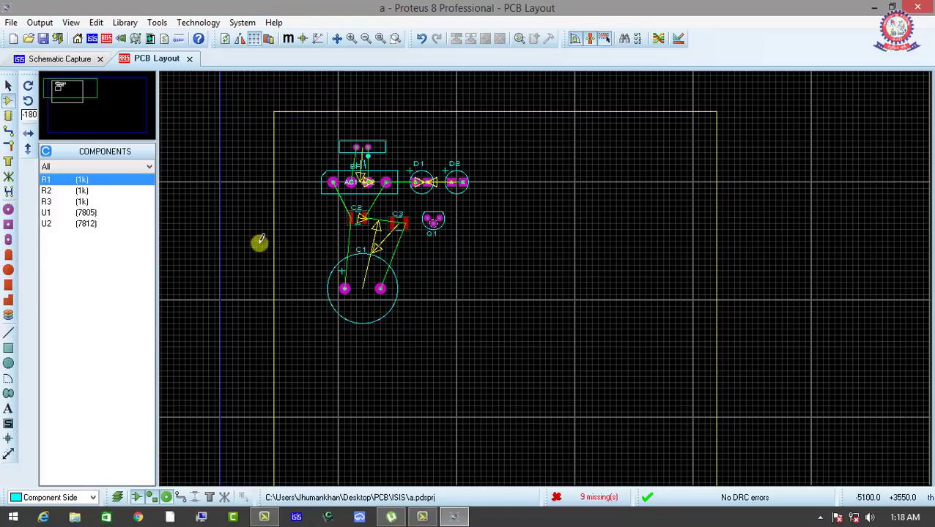
Place the 1k resistor R1 horizontally above connector J1, rotated to 0°.
{"action": "left_click", "coordinate": [76, 182]}
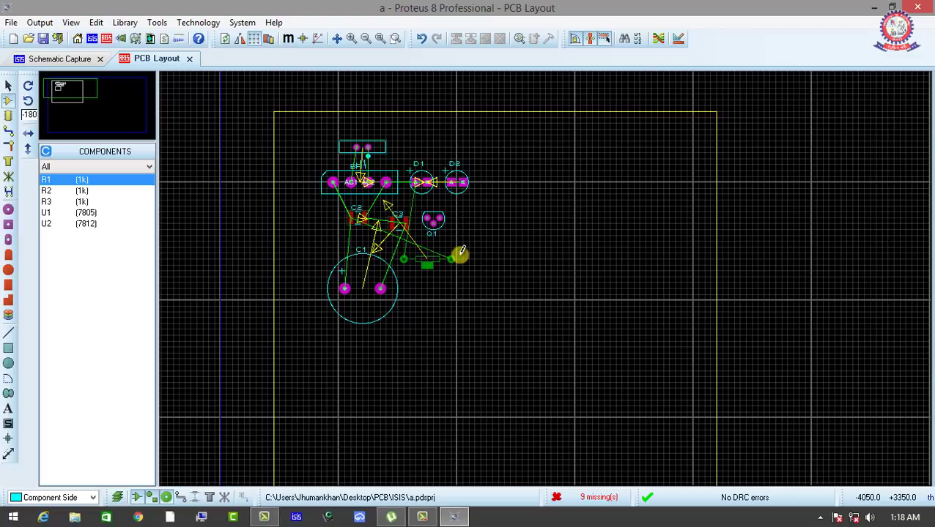
{"action": "key", "text": "KP_Subtract"}
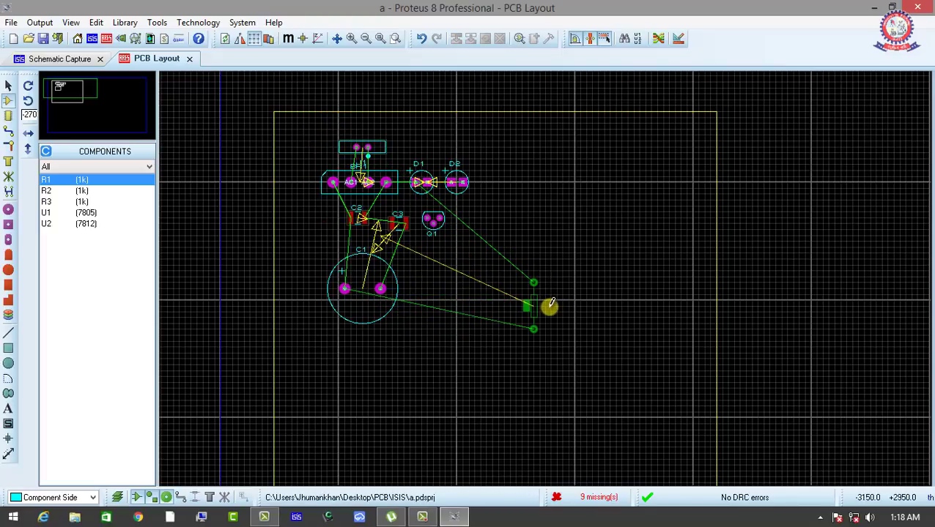
{"action": "key", "text": "KP_Subtract"}
{"action": "key", "text": "KP_Subtract"}
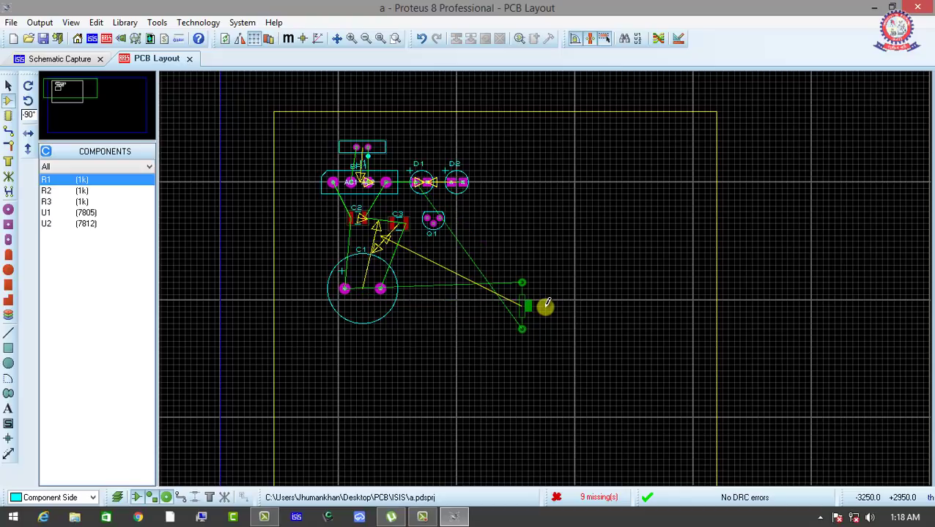
{"action": "key", "text": "KP_Subtract"}
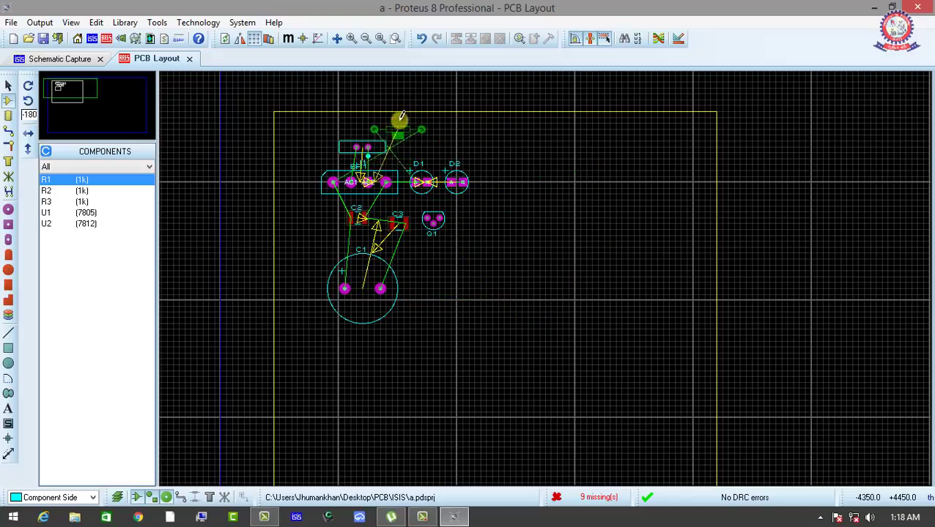
{"action": "key", "text": "KP_Subtract"}
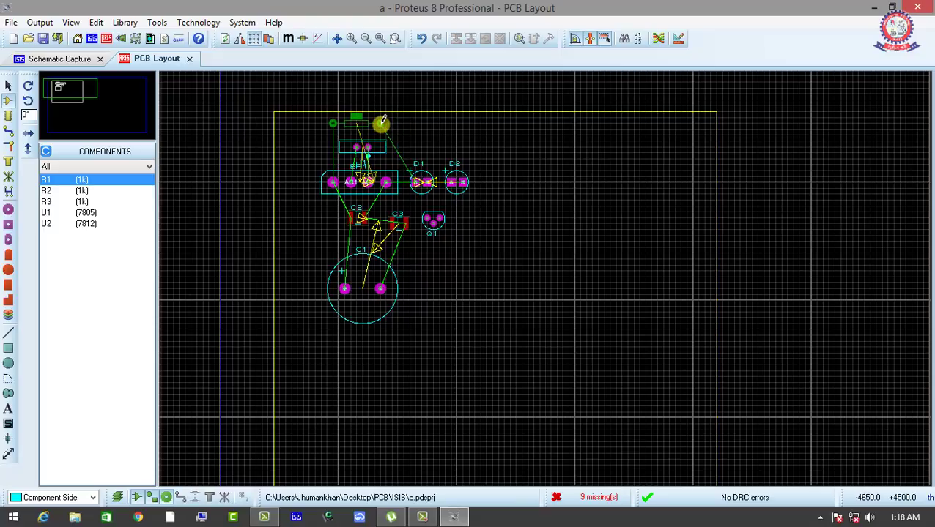
{"action": "left_click", "coordinate": [381, 129]}
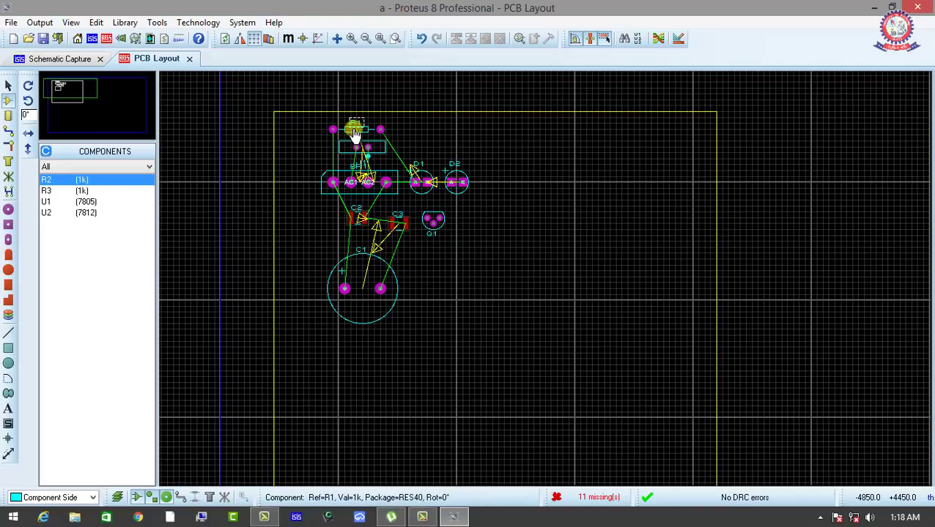
Move R1 down into the gap between D1 and C3, to the right of C2.
{"action": "right_click", "coordinate": [355, 125]}
{"action": "left_click", "coordinate": [396, 129]}
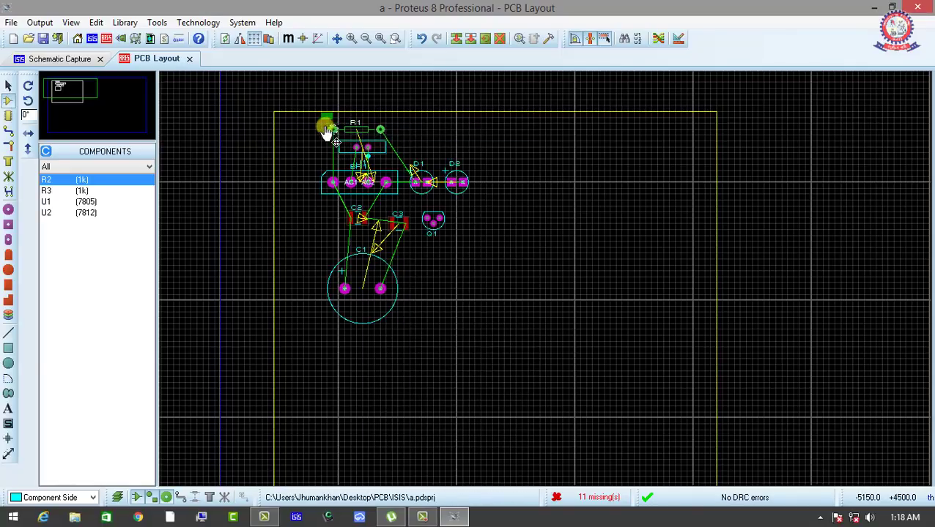
{"action": "right_click", "coordinate": [356, 130]}
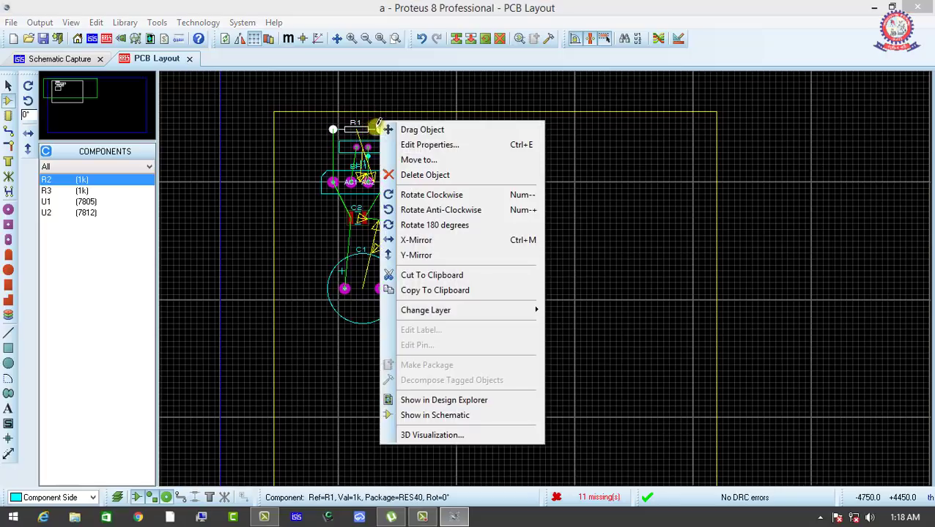
{"action": "left_click", "coordinate": [417, 129]}
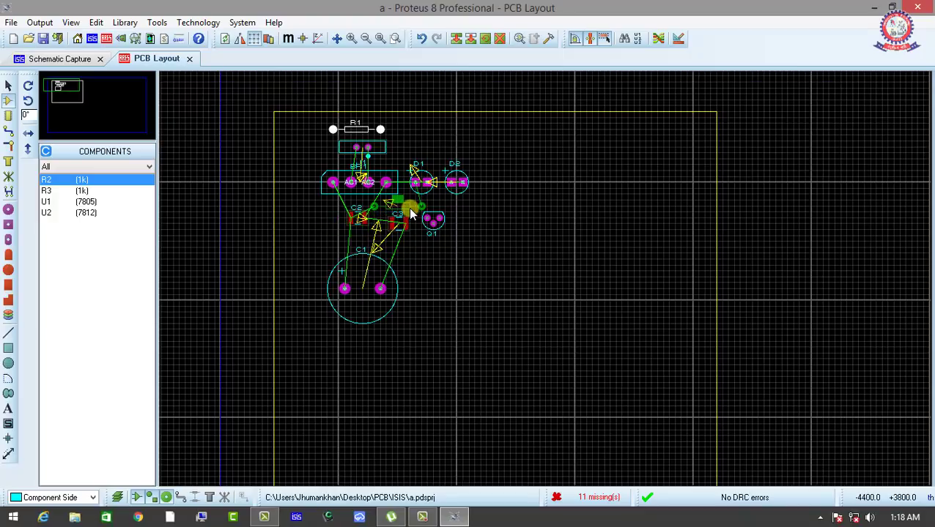
{"action": "scroll", "coordinate": [408, 207], "scroll_direction": "up", "scroll_amount": 1}
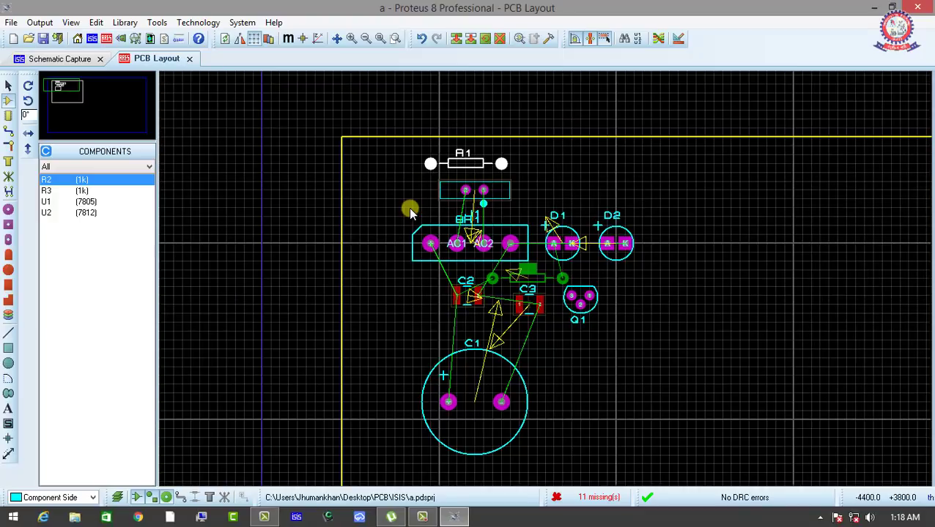
{"action": "left_click", "coordinate": [558, 282]}
{"action": "scroll", "coordinate": [559, 325], "scroll_direction": "down", "scroll_amount": 1}
{"action": "scroll", "coordinate": [557, 293], "scroll_direction": "up", "scroll_amount": 1}
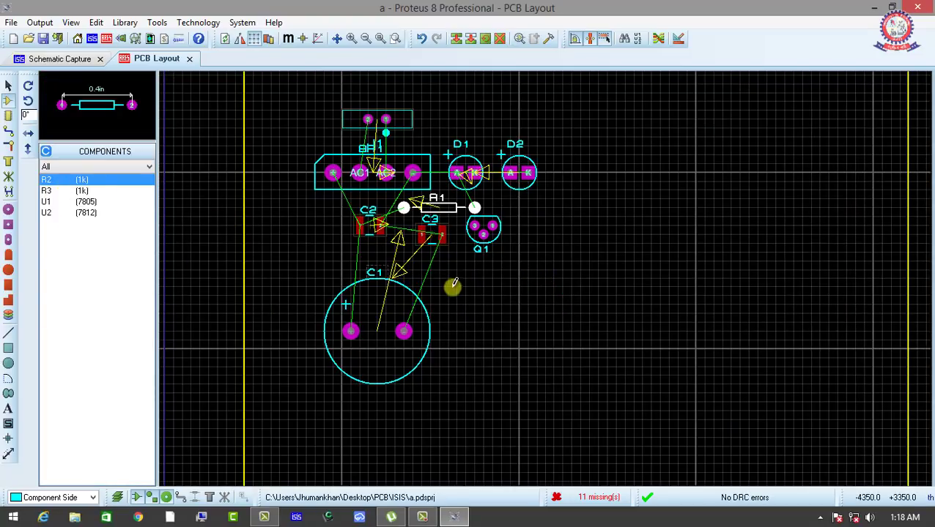
Place the 1k resistor R2 vertically to the right of Q1, and R3 (1k) horizontally below Q1 at 0°.
{"action": "left_click", "coordinate": [498, 275]}
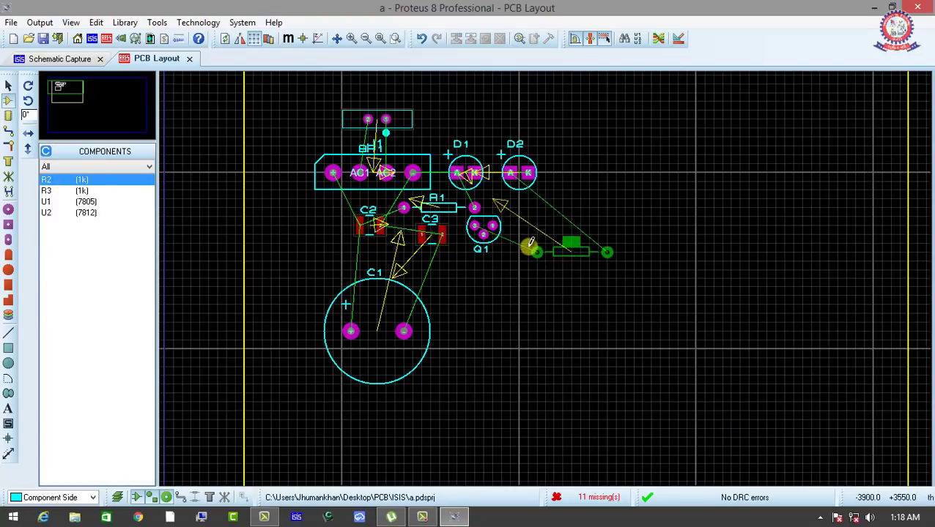
{"action": "key", "text": "KP_Subtract"}
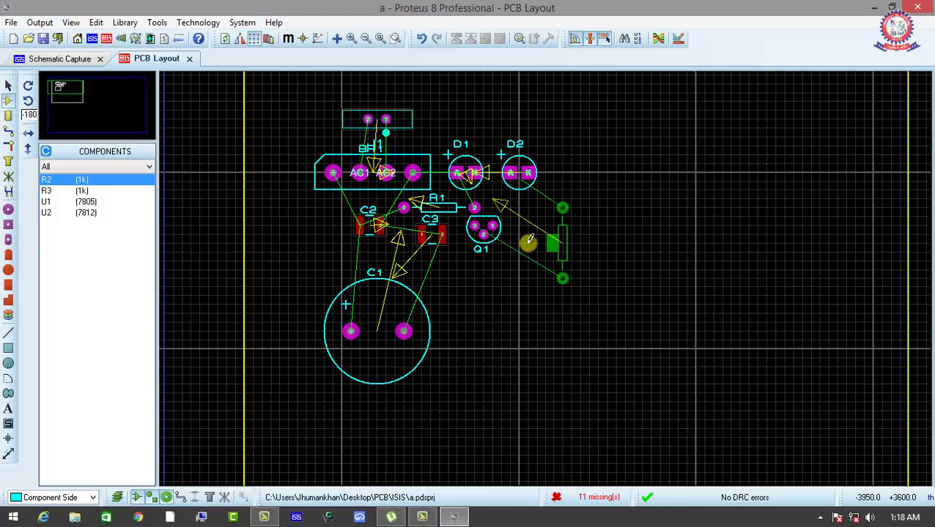
{"action": "left_click", "coordinate": [517, 221]}
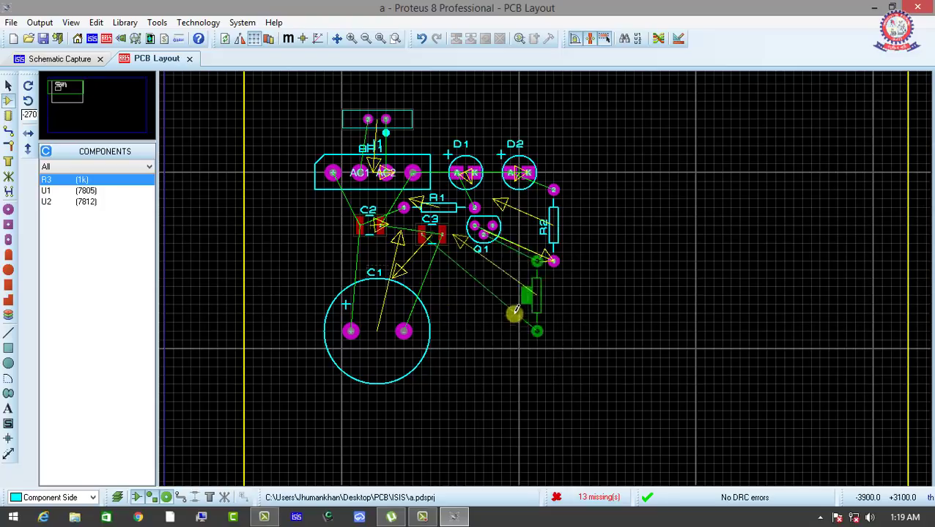
{"action": "key", "text": "KP_Subtract"}
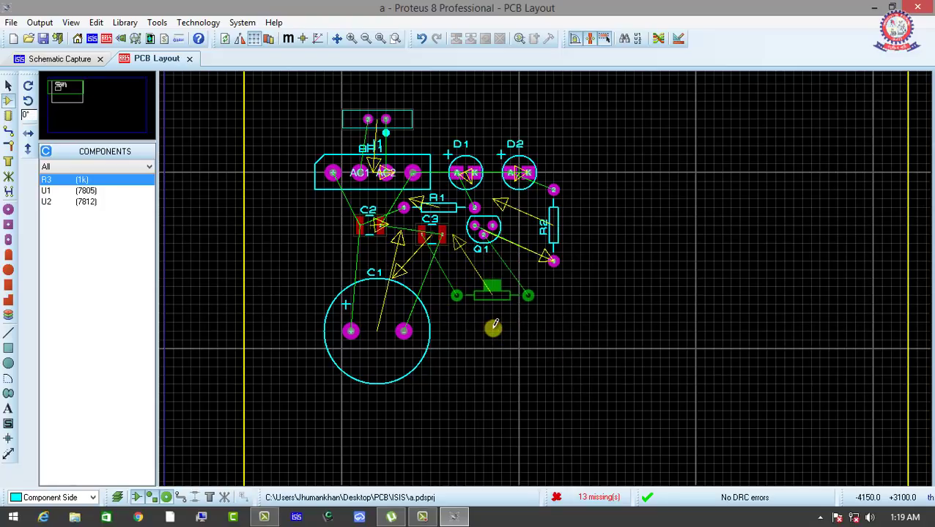
{"action": "left_click", "coordinate": [486, 328]}
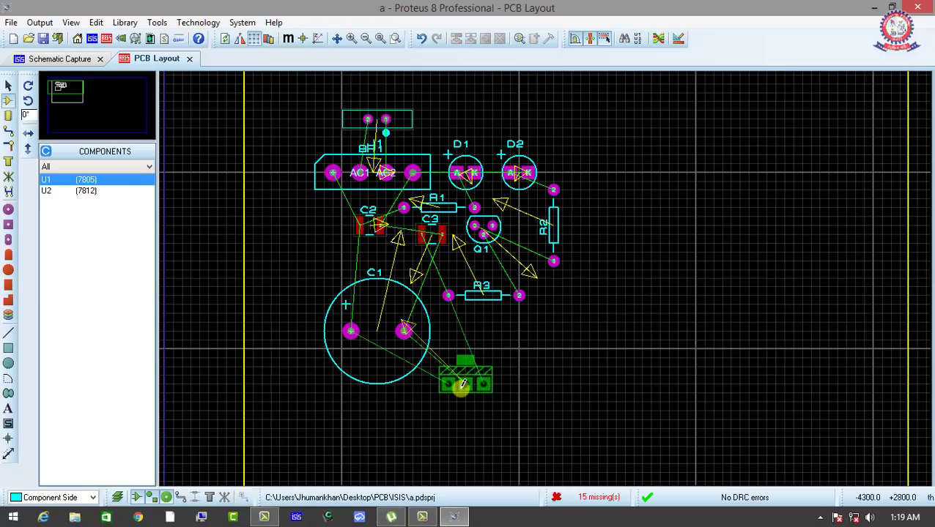
Place regulator U1 (7805) below R3, and U2 (7812) above and to the right of U1, both at 0°.
{"action": "left_click", "coordinate": [467, 381]}
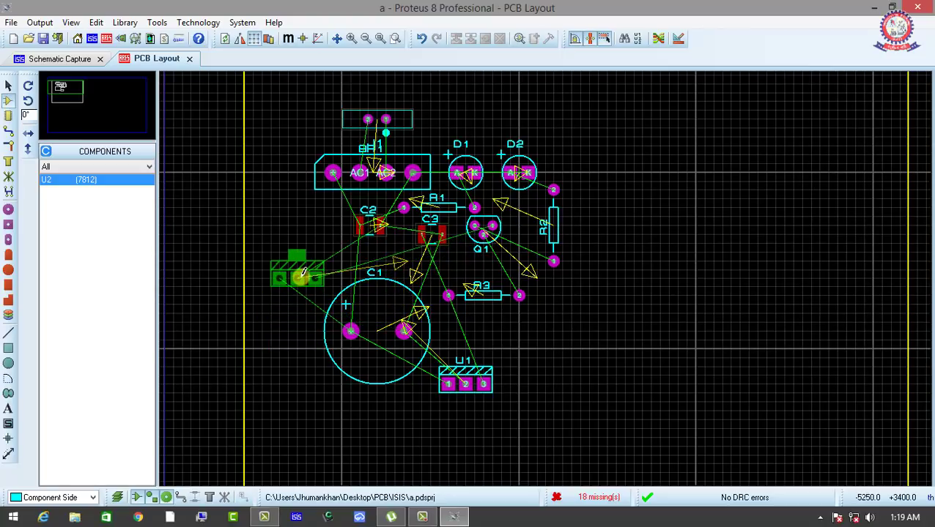
{"action": "key", "text": "minus"}
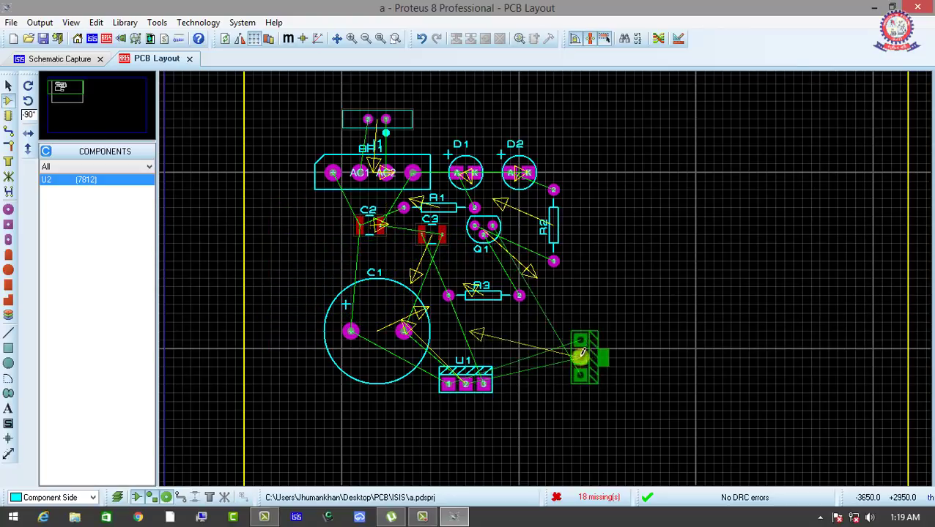
{"action": "key", "text": "minus"}
{"action": "key", "text": "minus"}
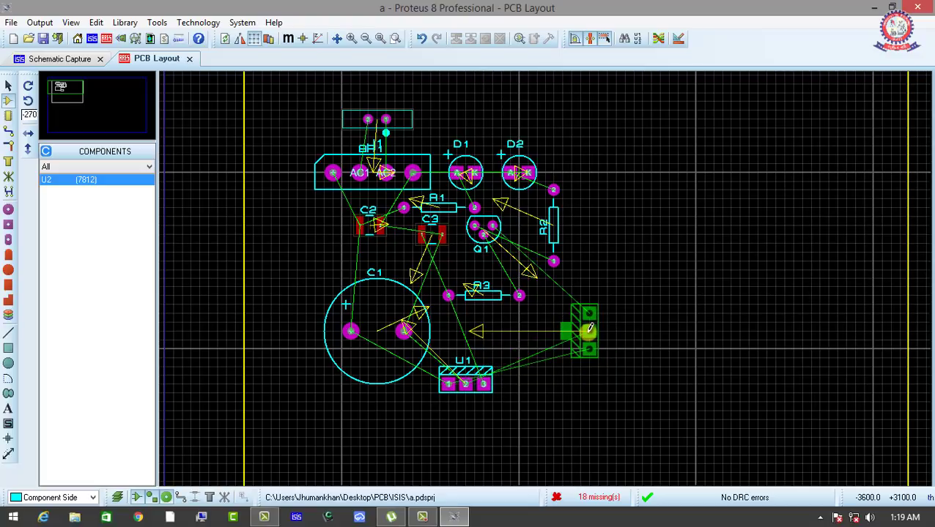
{"action": "key", "text": "minus"}
{"action": "key", "text": "minus"}
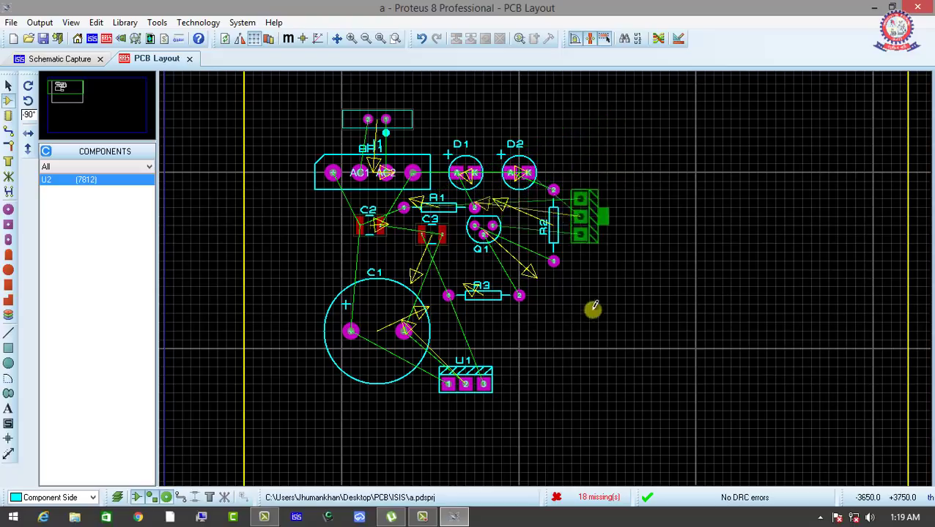
{"action": "key", "text": "KP_Add"}
{"action": "key", "text": "KP_Add"}
{"action": "key", "text": "KP_Add"}
{"action": "key", "text": "KP_Add"}
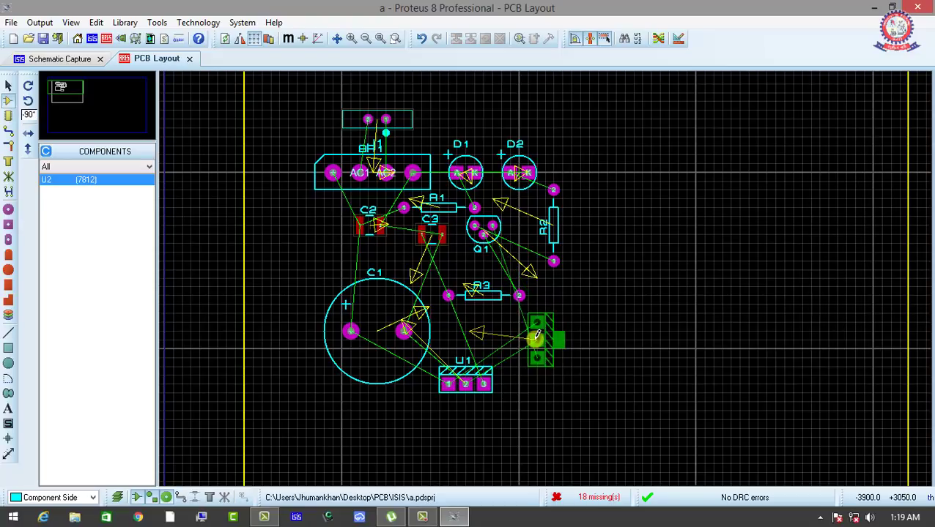
{"action": "key", "text": "KP_Add"}
{"action": "key", "text": "KP_Add"}
{"action": "key", "text": "KP_Add"}
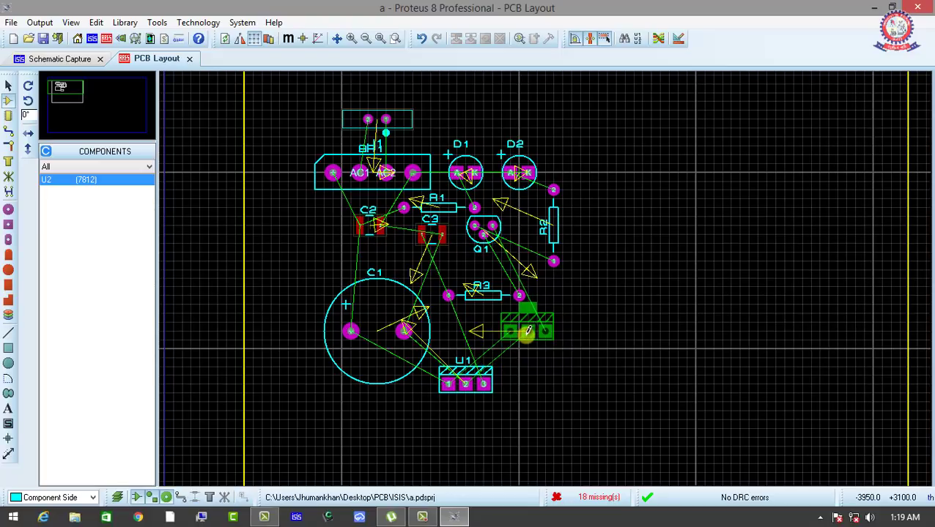
{"action": "left_click", "coordinate": [526, 338]}
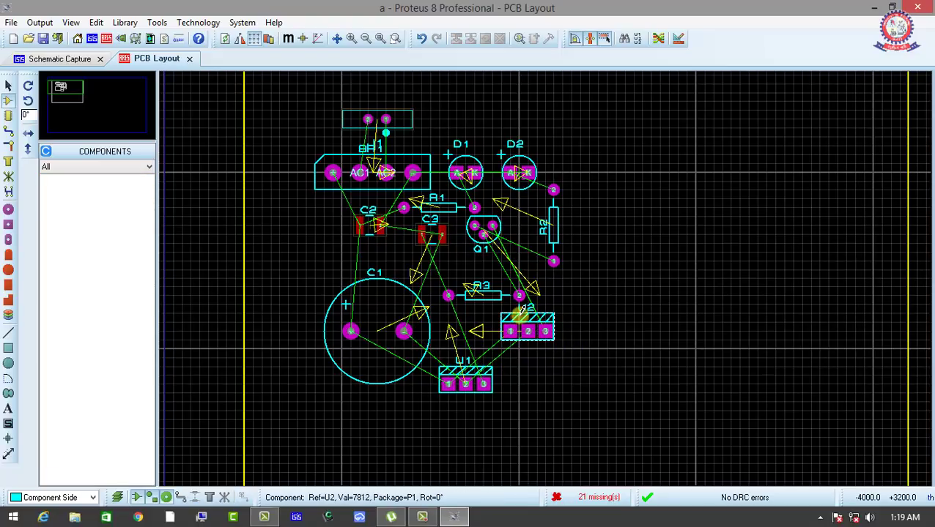
Move U2 about 50 th right and 100 th down, away from R3's pad.
{"action": "right_click", "coordinate": [520, 316]}
{"action": "left_click", "coordinate": [557, 191]}
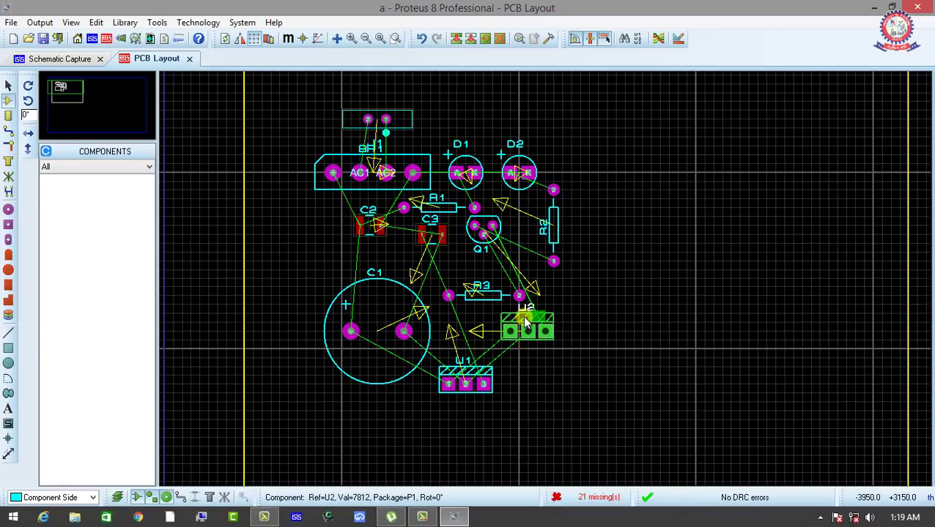
{"action": "left_click", "coordinate": [524, 320]}
{"action": "right_click", "coordinate": [539, 325]}
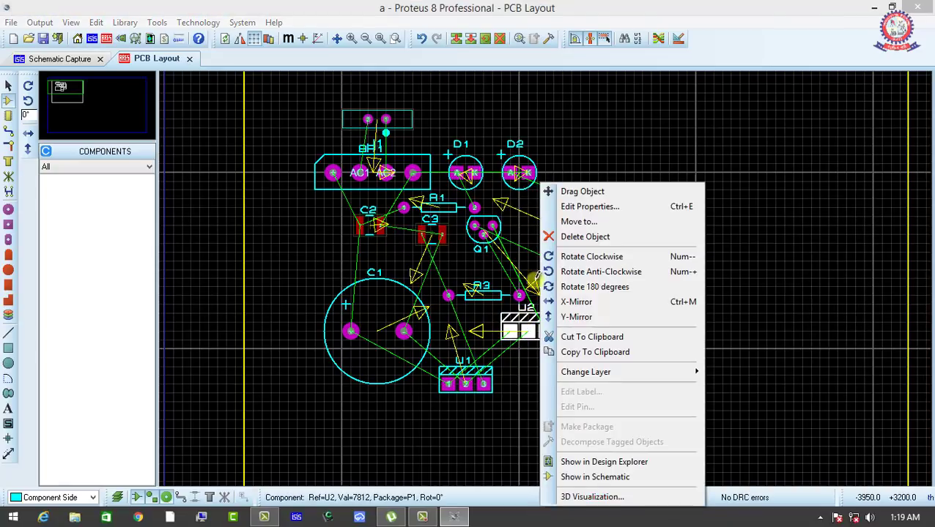
{"action": "left_click", "coordinate": [582, 191]}
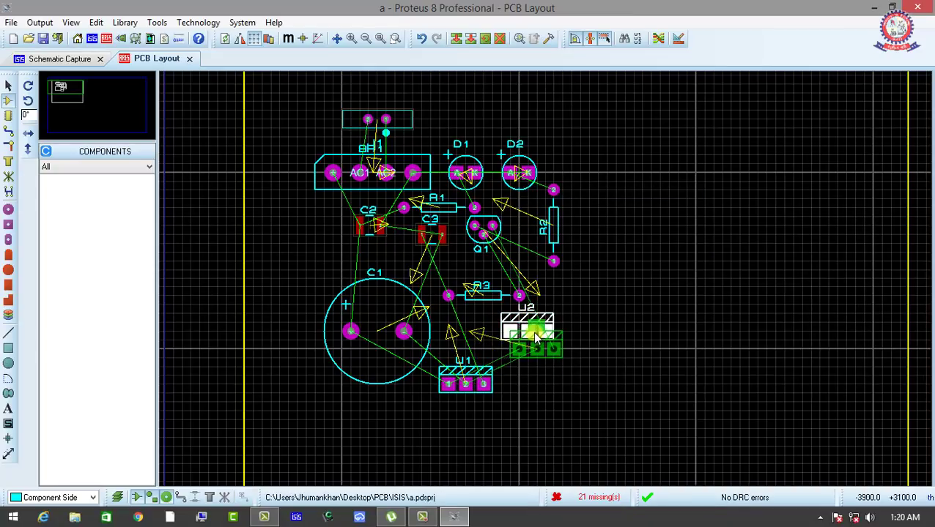
{"action": "left_click", "coordinate": [537, 337]}
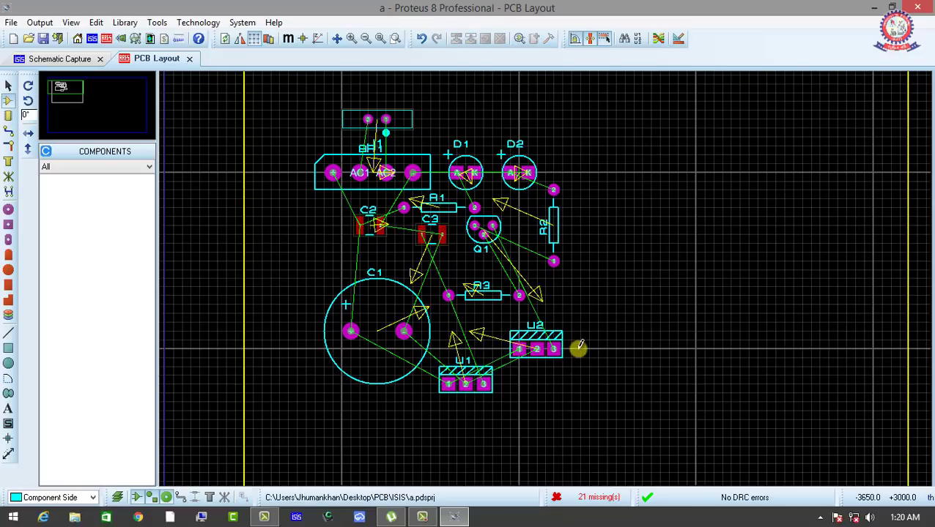
Delete the oversized board edge rectangle around the components.
{"action": "scroll", "coordinate": [549, 288], "scroll_direction": "down", "scroll_amount": 1}
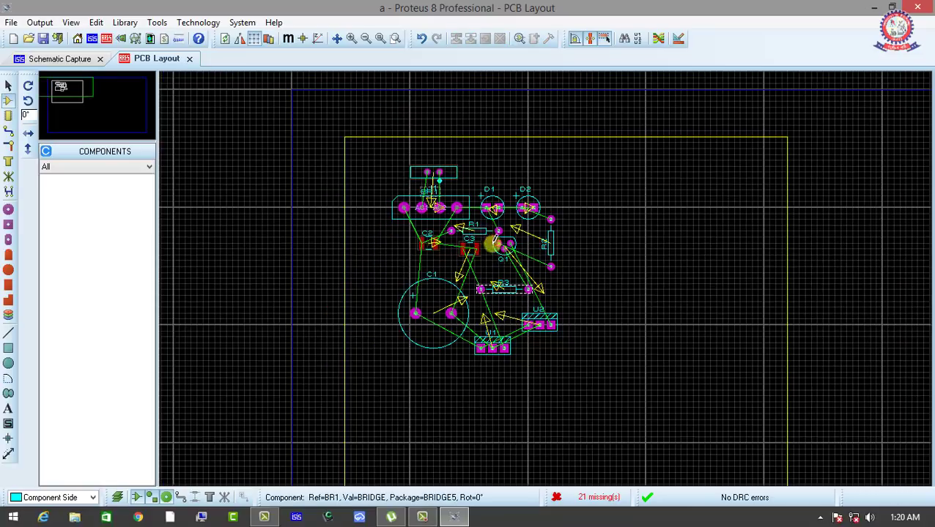
{"action": "scroll", "coordinate": [548, 288], "scroll_direction": "down", "scroll_amount": 2}
{"action": "left_click", "coordinate": [617, 217]}
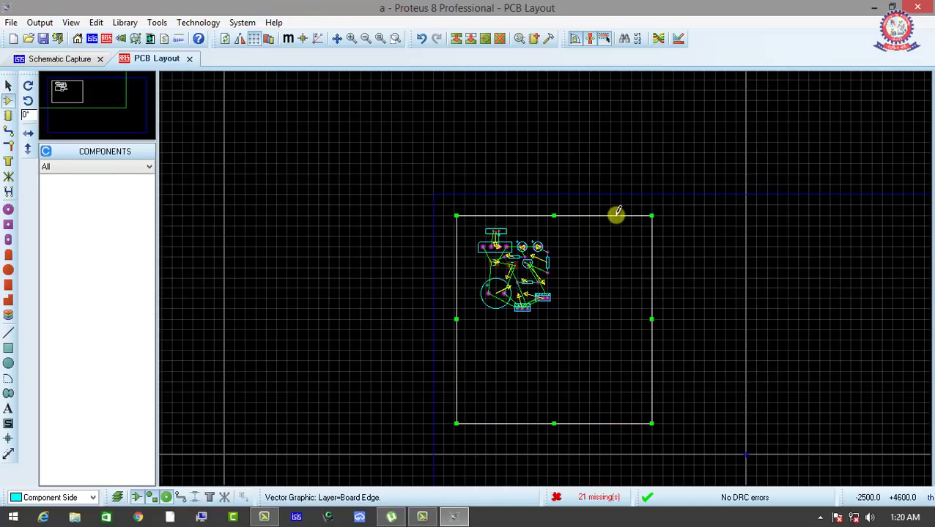
{"action": "key", "text": "Delete"}
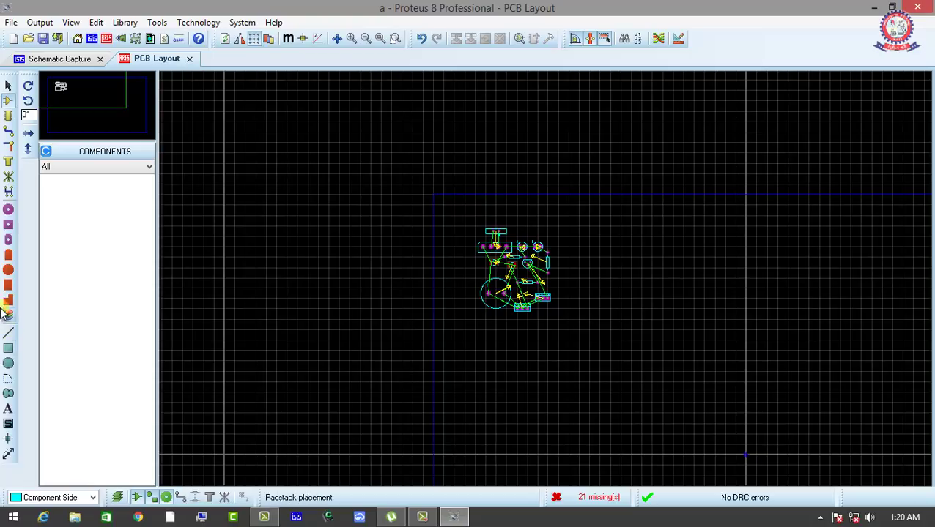
Draw a rectangle on the Board Edge layer closely around all components, about 1550 by 1750 th.
{"action": "left_click", "coordinate": [6, 349]}
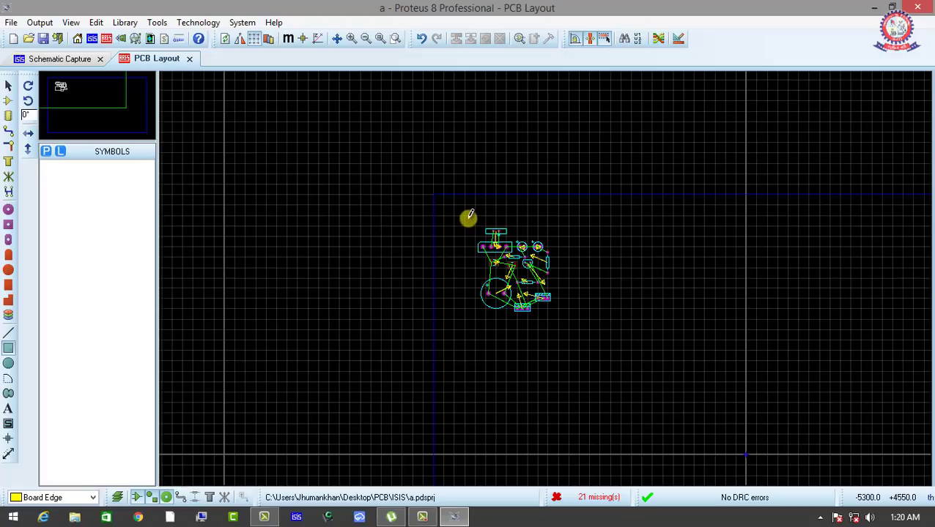
{"action": "left_click_drag", "start_coordinate": [475, 227], "coordinate": [555, 320]}
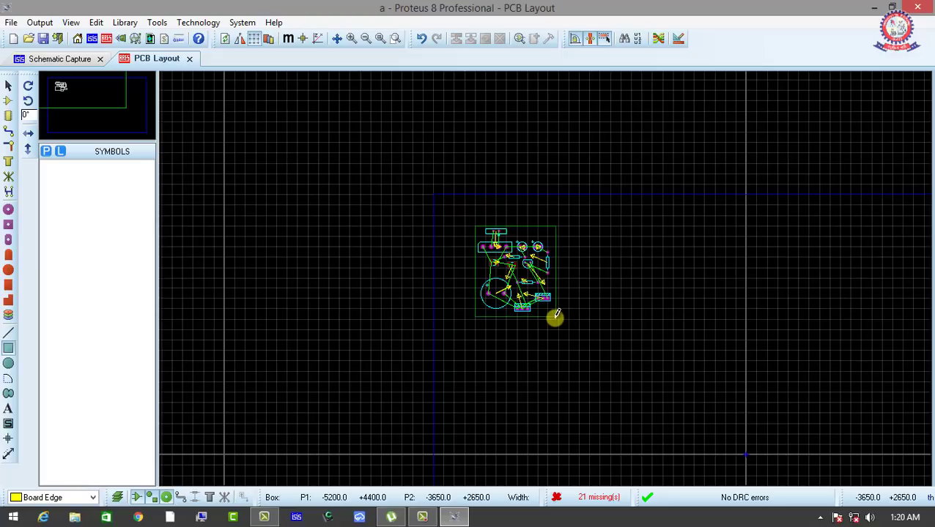
{"action": "left_click_drag", "start_coordinate": [556, 317], "coordinate": [554, 318]}
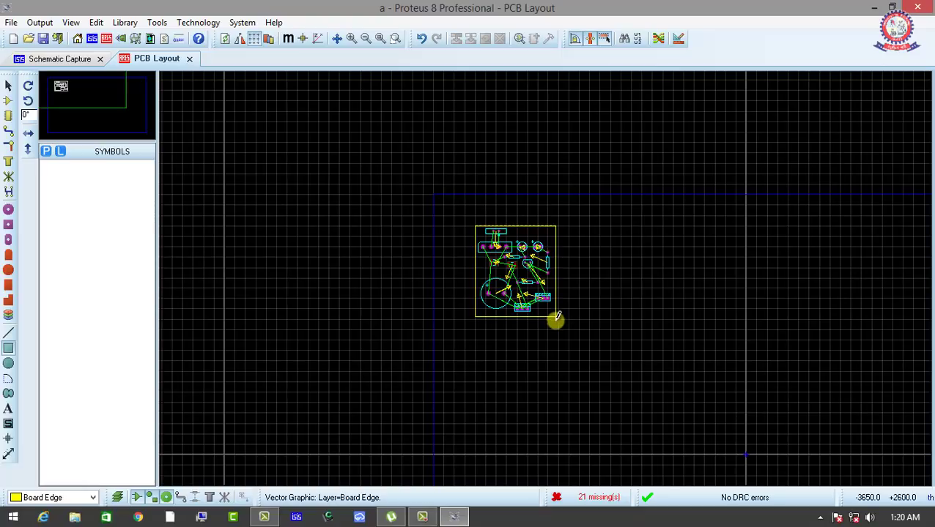
{"action": "scroll", "coordinate": [412, 284], "scroll_direction": "up", "scroll_amount": 2}
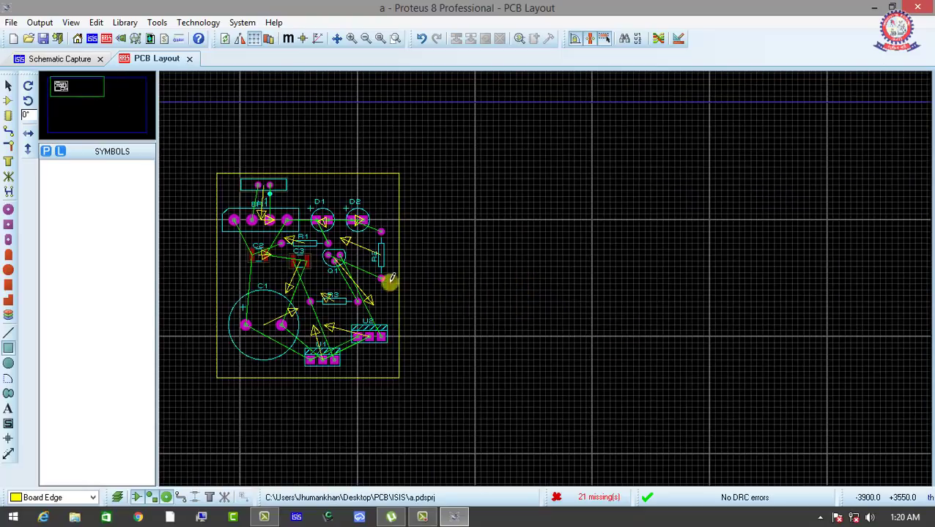
{"action": "mouse_move", "coordinate": [563, 286]}
{"action": "left_mouse_down"}
{"action": "mouse_move", "coordinate": [655, 296]}
{"action": "mouse_move", "coordinate": [512, 259]}
{"action": "left_mouse_up"}
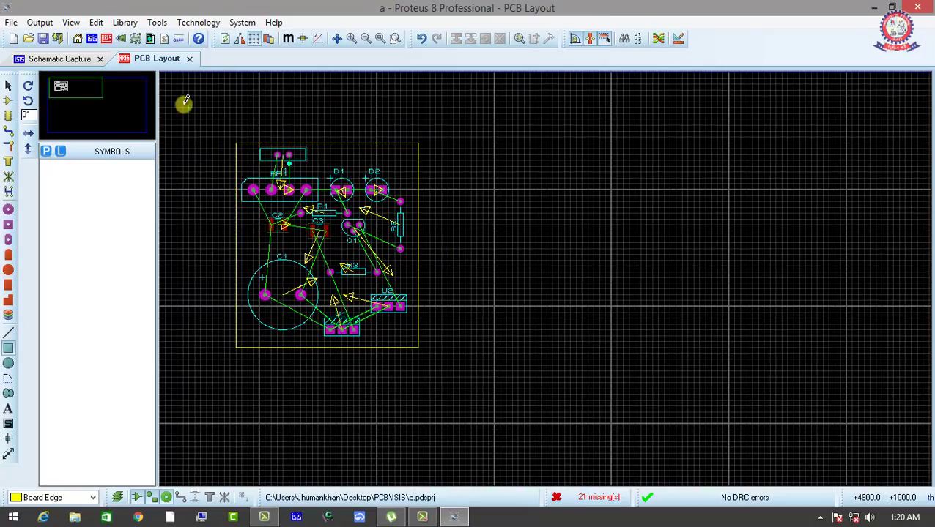
In the design rules, set the POWER net class's Pair 1 horizontal autorouting layer to Bottom Copper.
{"action": "left_click", "coordinate": [197, 28]}
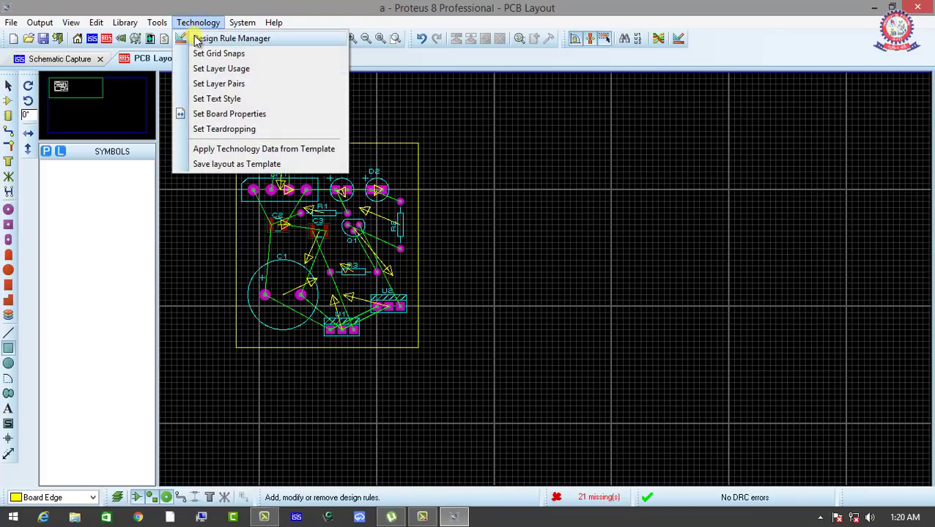
{"action": "left_click", "coordinate": [194, 38]}
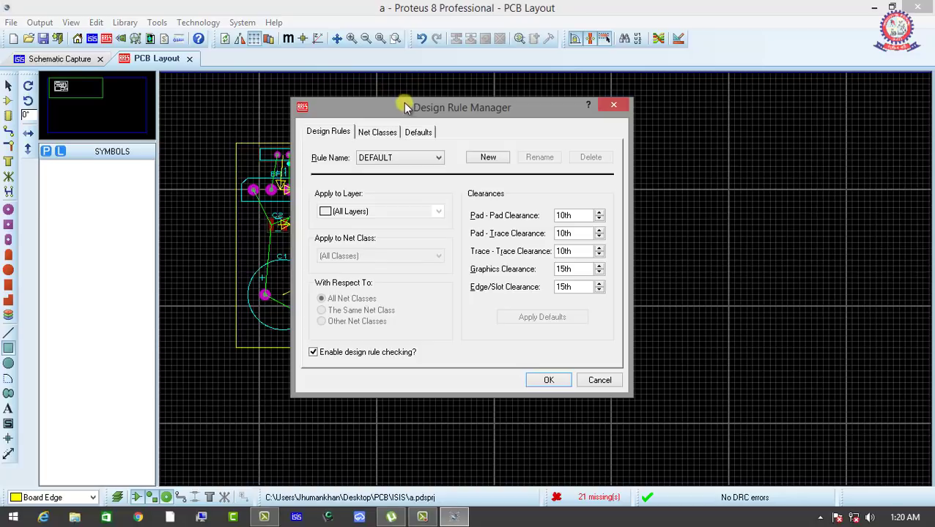
{"action": "left_click_drag", "start_coordinate": [445, 109], "coordinate": [551, 128]}
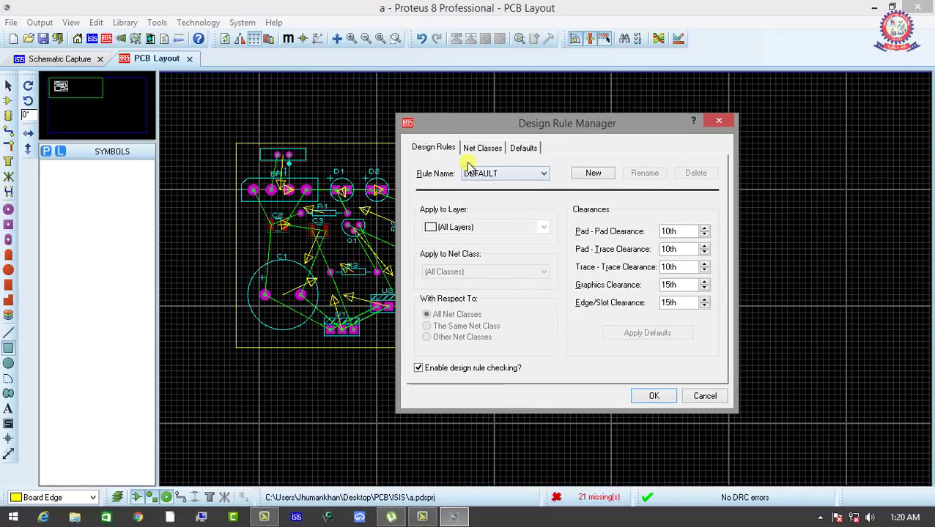
{"action": "left_click", "coordinate": [487, 151]}
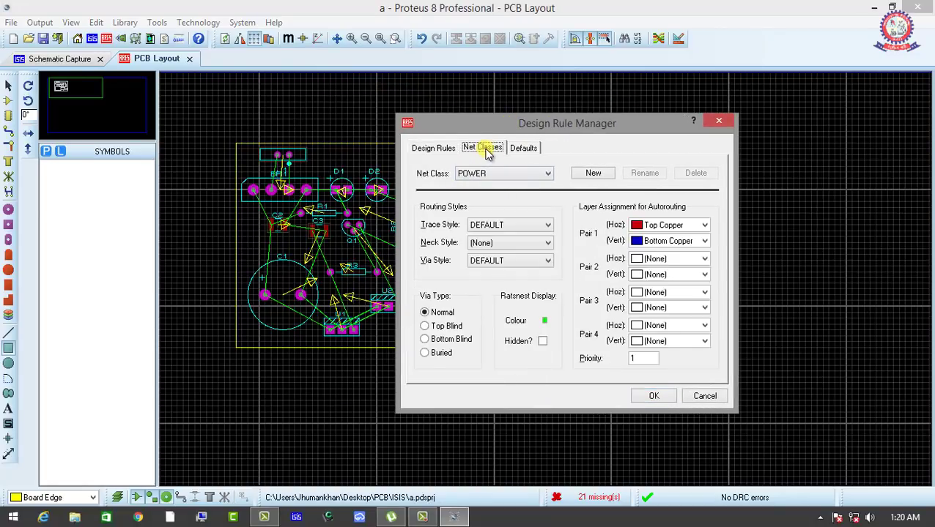
{"action": "left_click", "coordinate": [682, 227]}
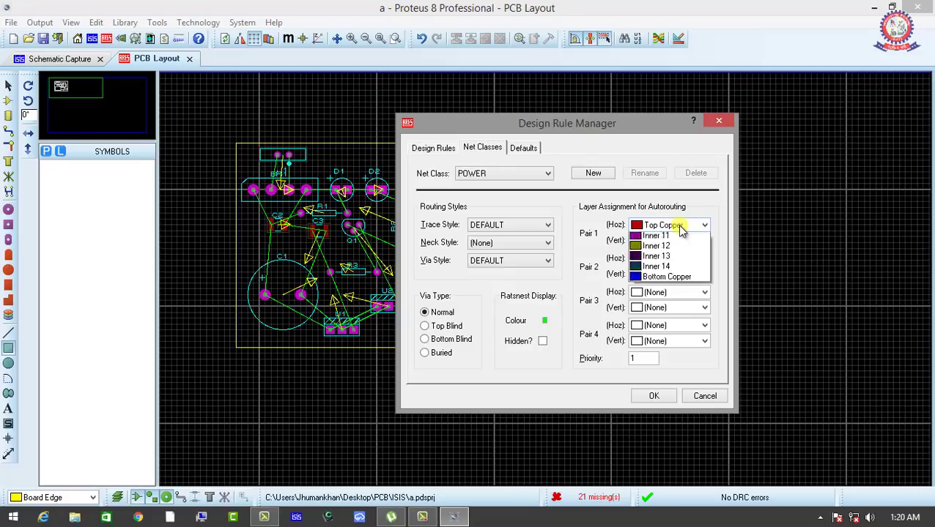
{"action": "left_click", "coordinate": [647, 404]}
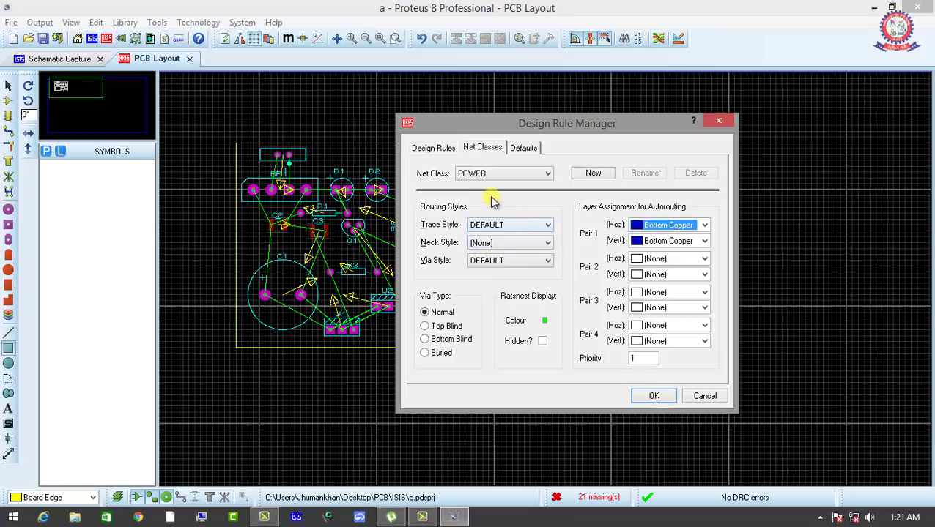
Set the SIGNAL net class's Pair 1 horizontal autorouting layer to Bottom Copper and apply the design rules.
{"action": "left_click", "coordinate": [525, 176]}
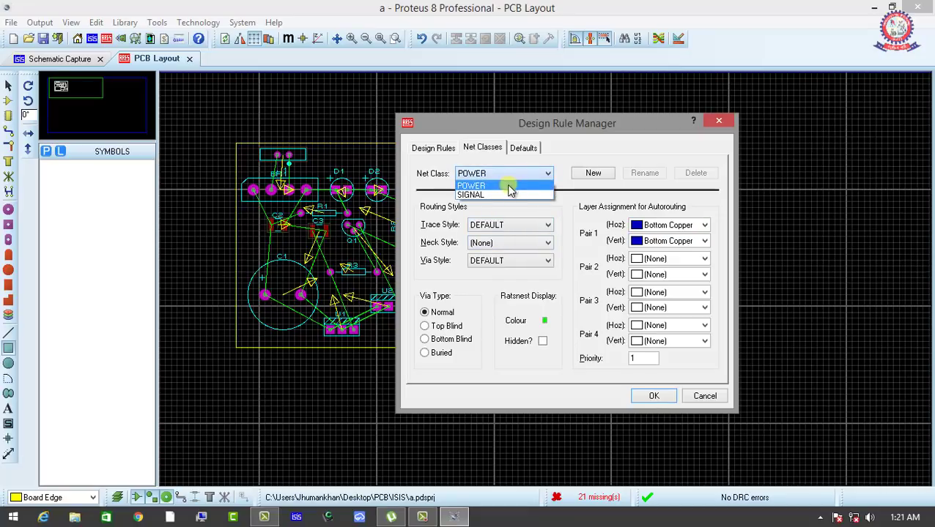
{"action": "left_click", "coordinate": [503, 194]}
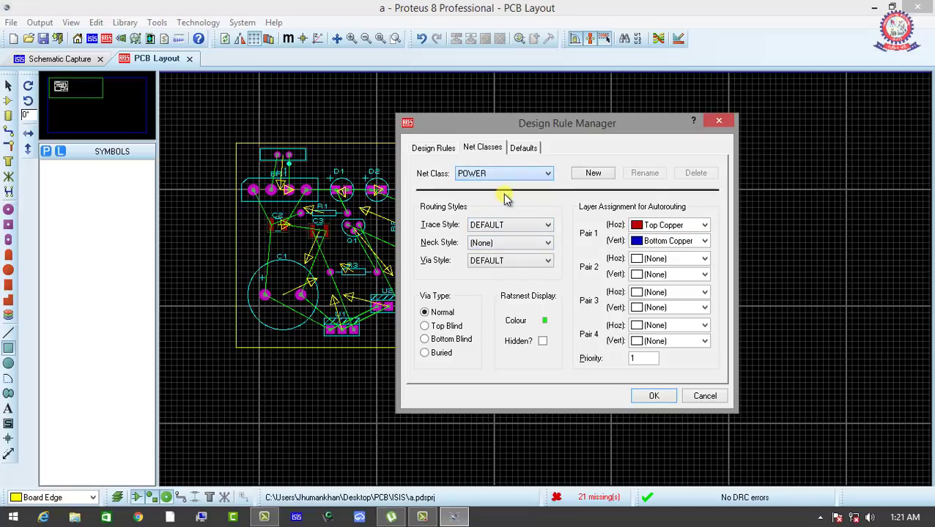
{"action": "left_click", "coordinate": [674, 227]}
{"action": "left_click", "coordinate": [636, 403]}
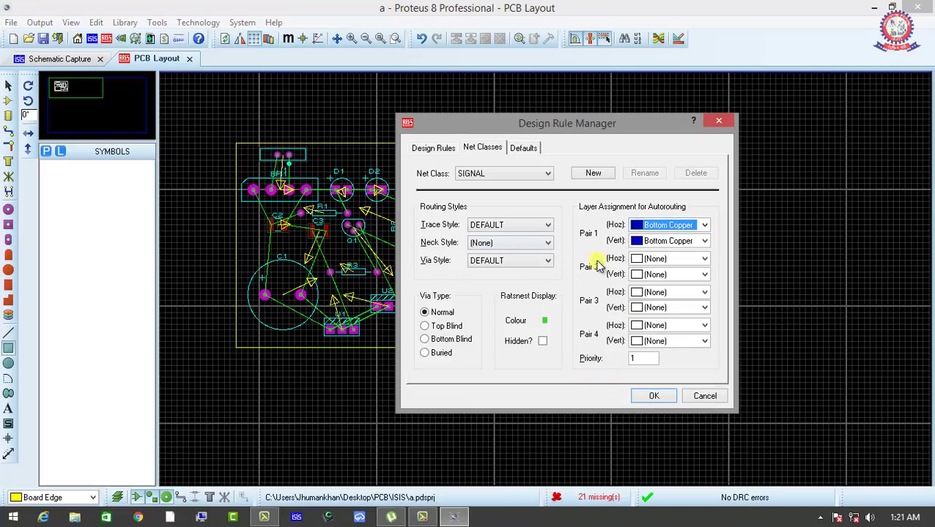
{"action": "left_click", "coordinate": [638, 401]}
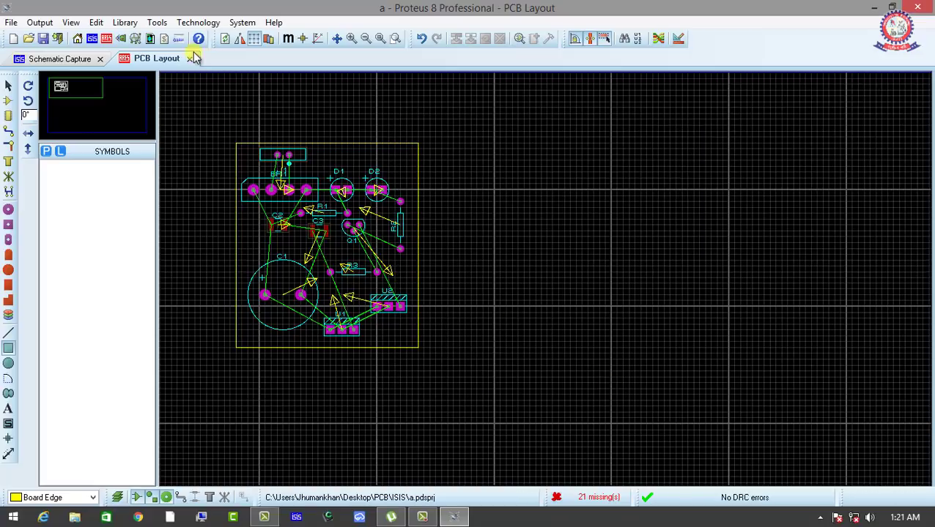
Auto-route the board's connections with the auto-router's automatic basic schedule.
{"action": "left_click", "coordinate": [159, 24]}
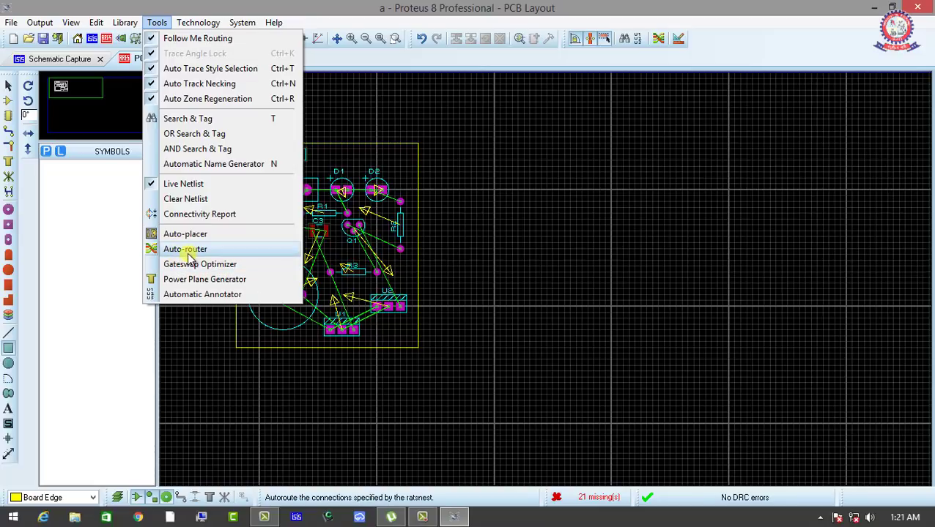
{"action": "left_click", "coordinate": [517, 197]}
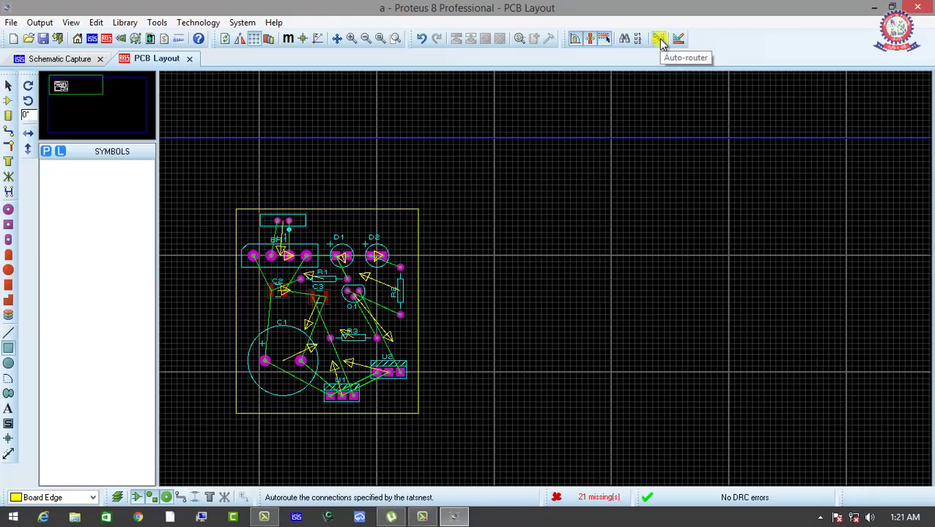
{"action": "scroll", "coordinate": [290, 298], "scroll_direction": "up", "scroll_amount": 1}
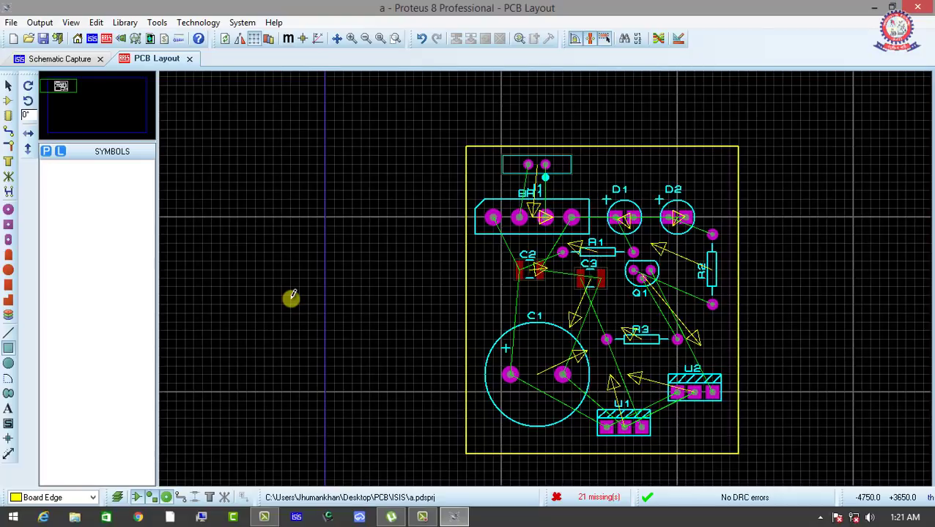
{"action": "scroll", "coordinate": [546, 275], "scroll_direction": "down", "scroll_amount": 1}
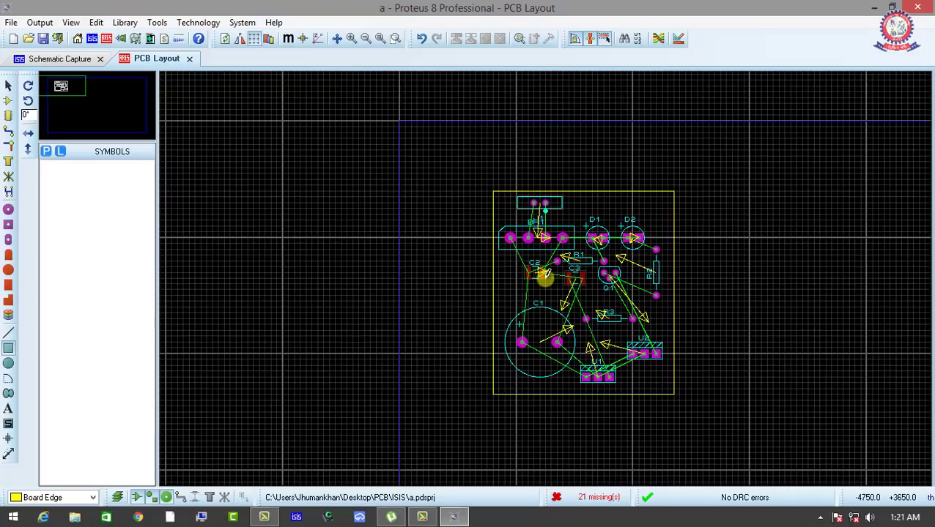
{"action": "left_click", "coordinate": [655, 40]}
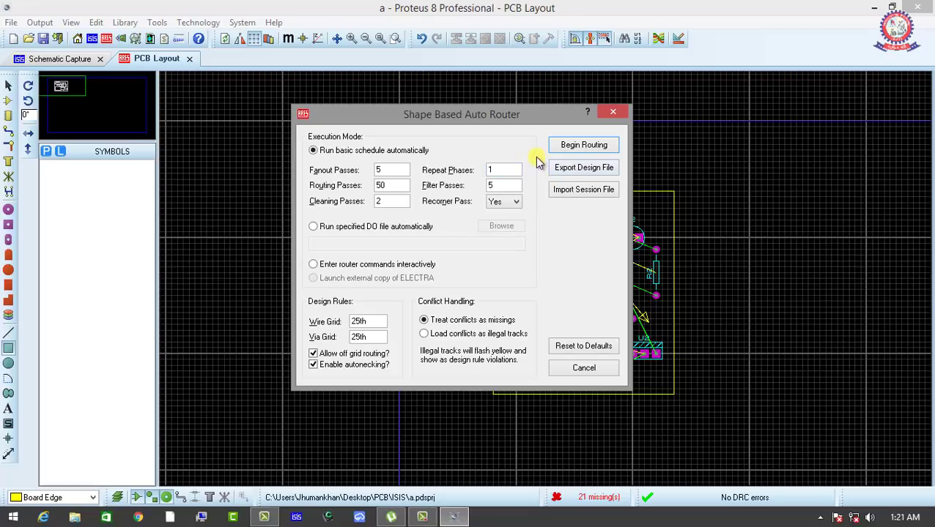
{"action": "left_click", "coordinate": [580, 146]}
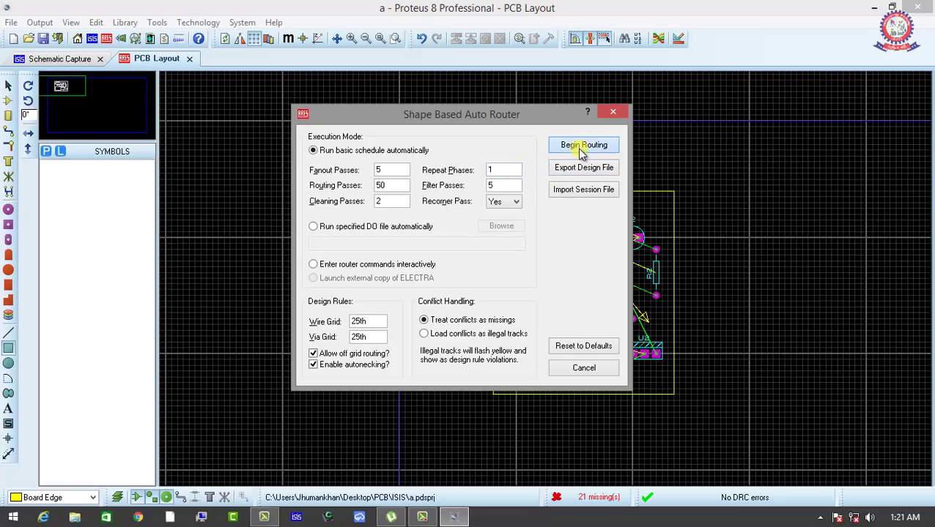
{"action": "scroll", "coordinate": [640, 331], "scroll_direction": "up", "scroll_amount": 1}
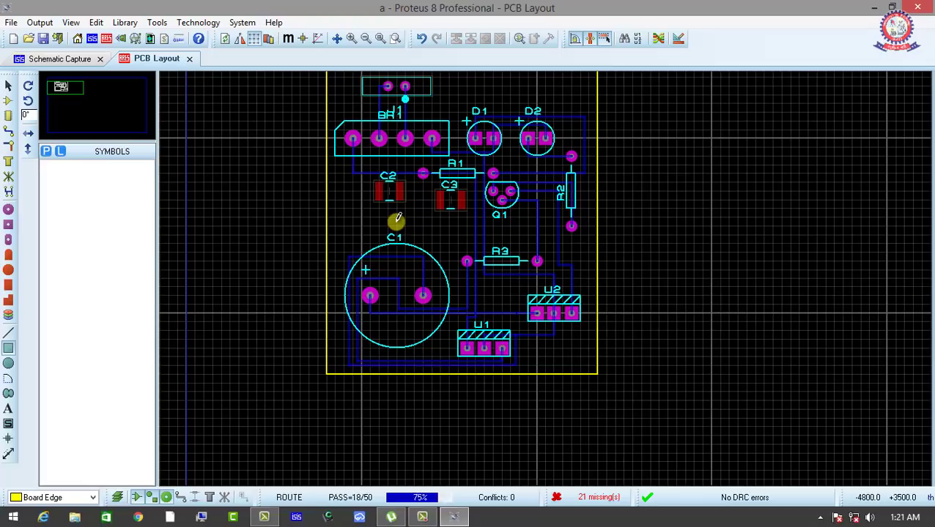
{"action": "middle_click", "coordinate": [397, 217]}
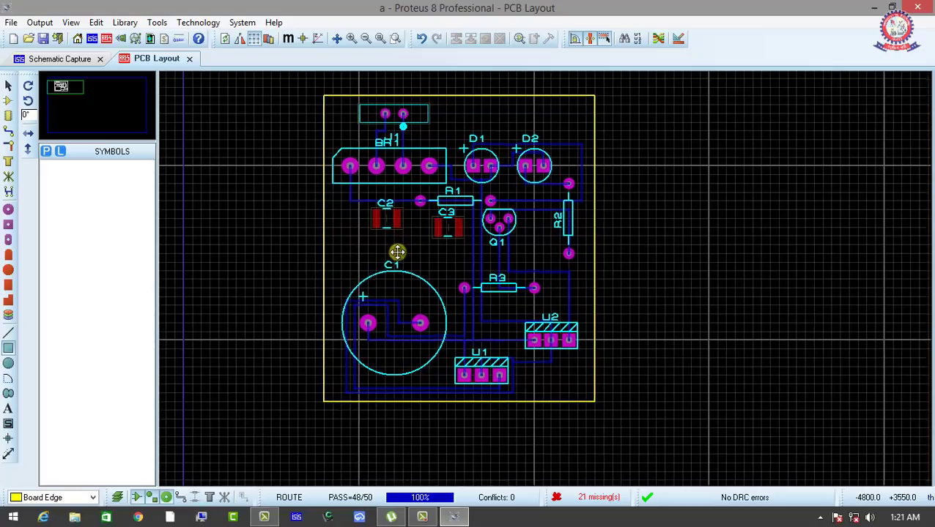
{"action": "left_click", "coordinate": [396, 255]}
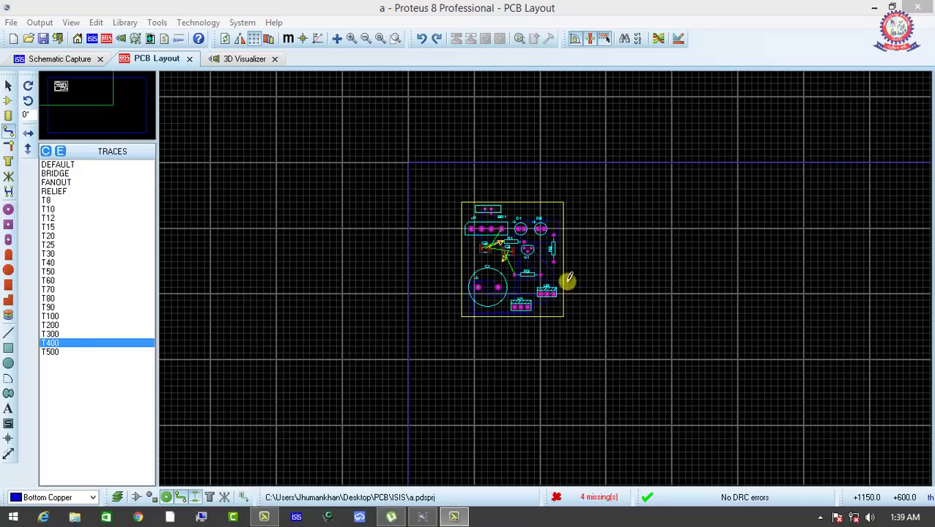
Route a DEFAULT-style trace on Bottom Copper from pin 1 of R3 to pad 1 of C3.
{"action": "left_click", "coordinate": [577, 282]}
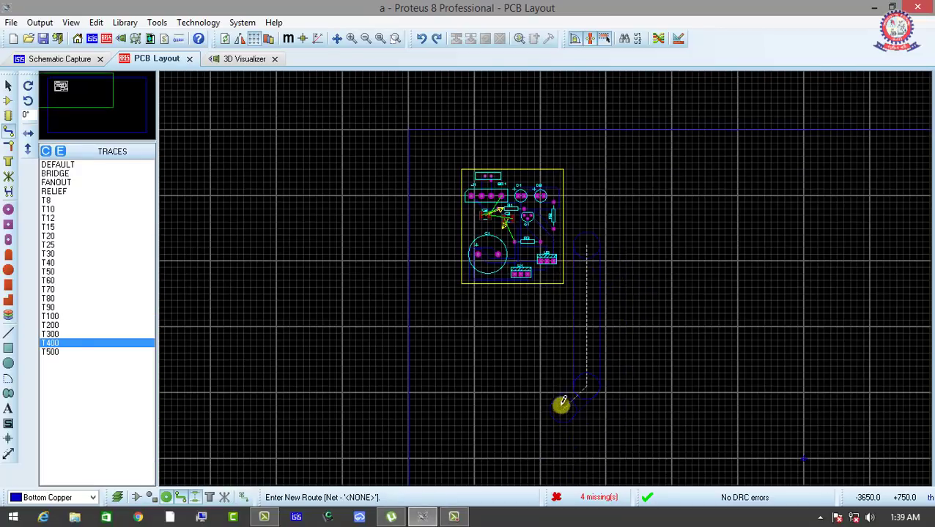
{"action": "right_click", "coordinate": [590, 310]}
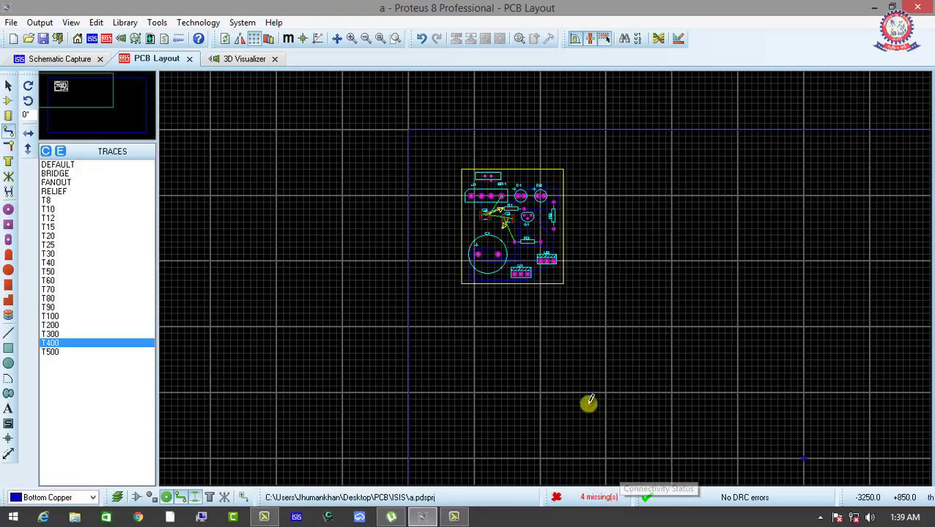
{"action": "scroll", "coordinate": [557, 278], "scroll_direction": "up", "scroll_amount": 1}
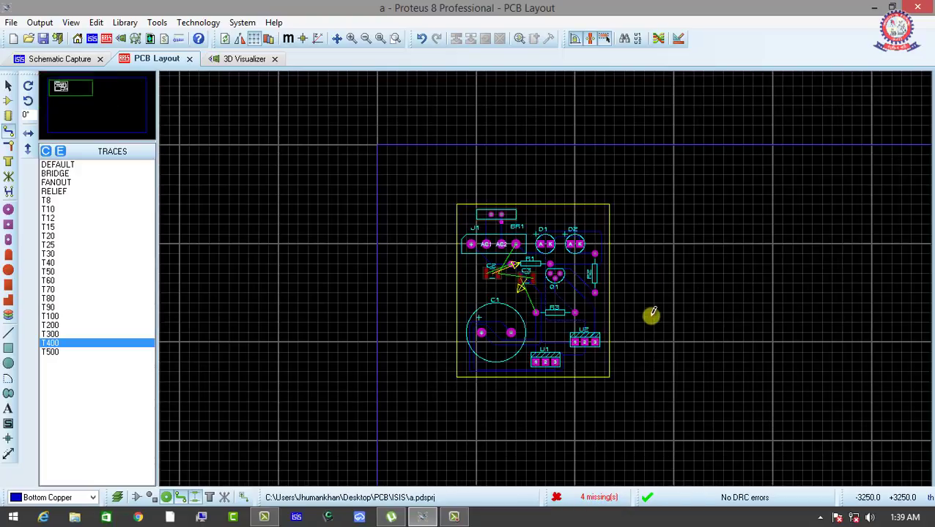
{"action": "scroll", "coordinate": [650, 315], "scroll_direction": "up", "scroll_amount": 1}
{"action": "scroll", "coordinate": [590, 284], "scroll_direction": "up", "scroll_amount": 1}
{"action": "left_click_drag", "start_coordinate": [590, 284], "coordinate": [701, 334]}
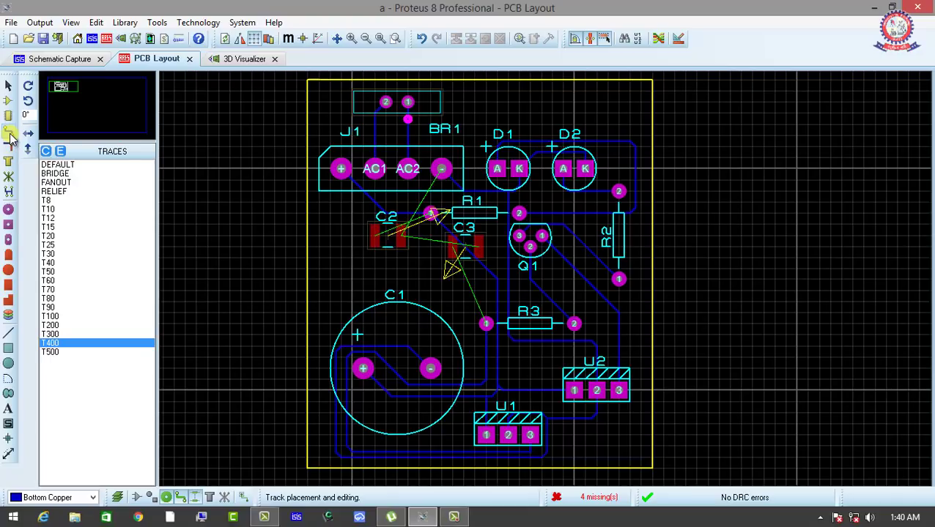
{"action": "left_click", "coordinate": [79, 498]}
{"action": "left_click", "coordinate": [57, 485]}
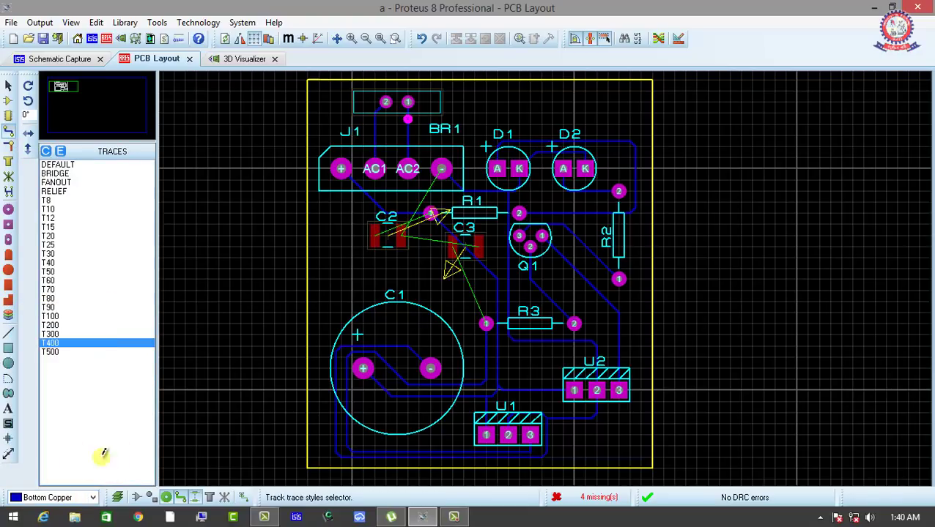
{"action": "left_click", "coordinate": [486, 323]}
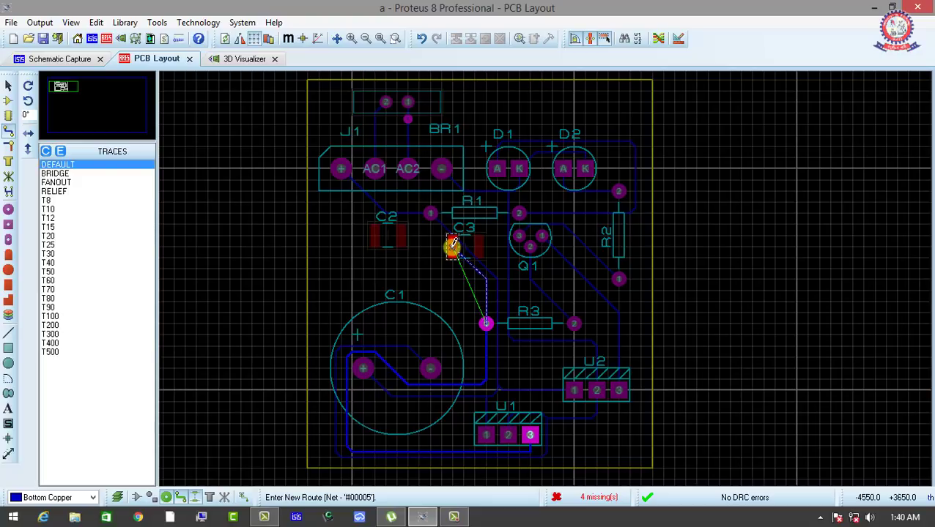
{"action": "left_click", "coordinate": [453, 245]}
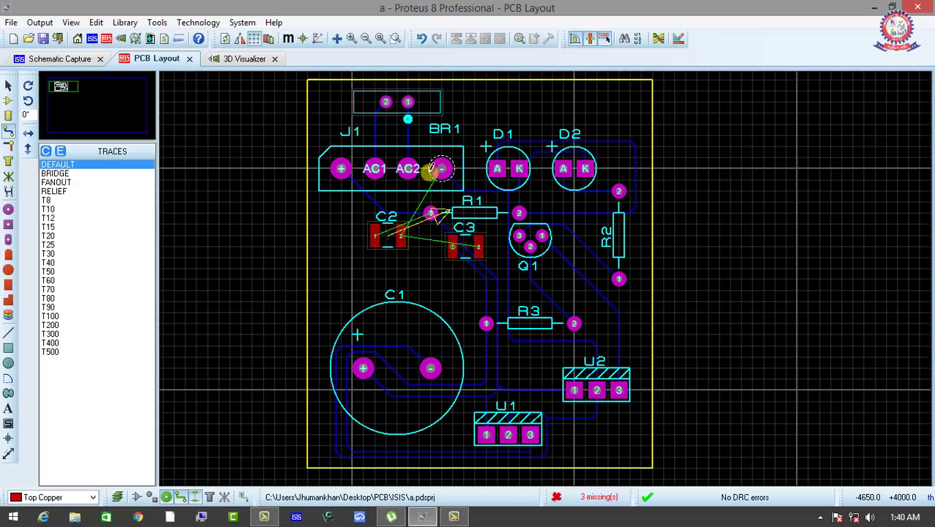
Examine the assembled board from several angles in the 3D Visualizer.
{"action": "left_click", "coordinate": [123, 42]}
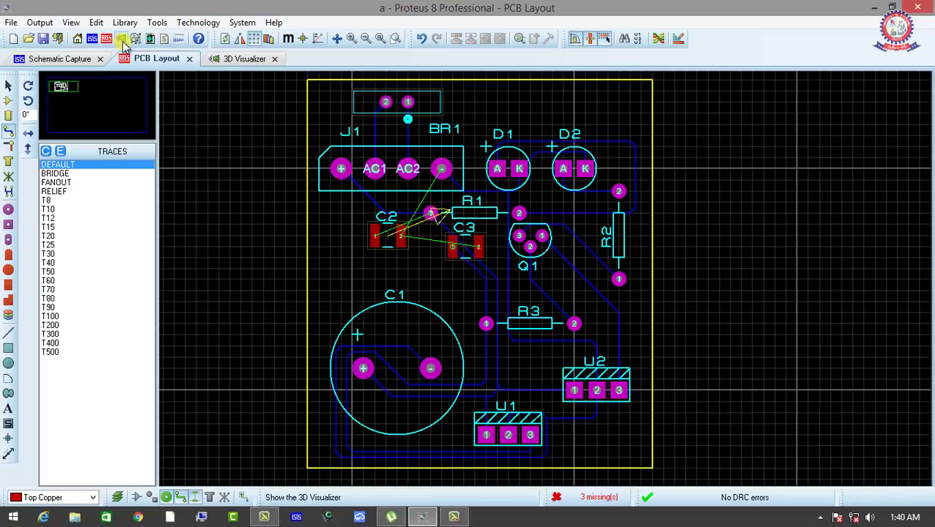
{"action": "middle_click", "coordinate": [531, 286]}
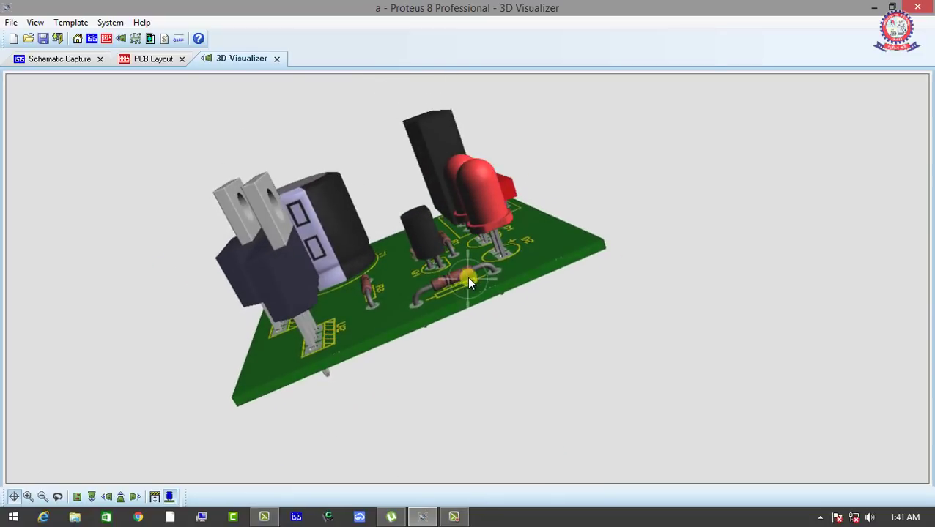
{"action": "right_click", "coordinate": [468, 279]}
{"action": "middle_click", "coordinate": [477, 290]}
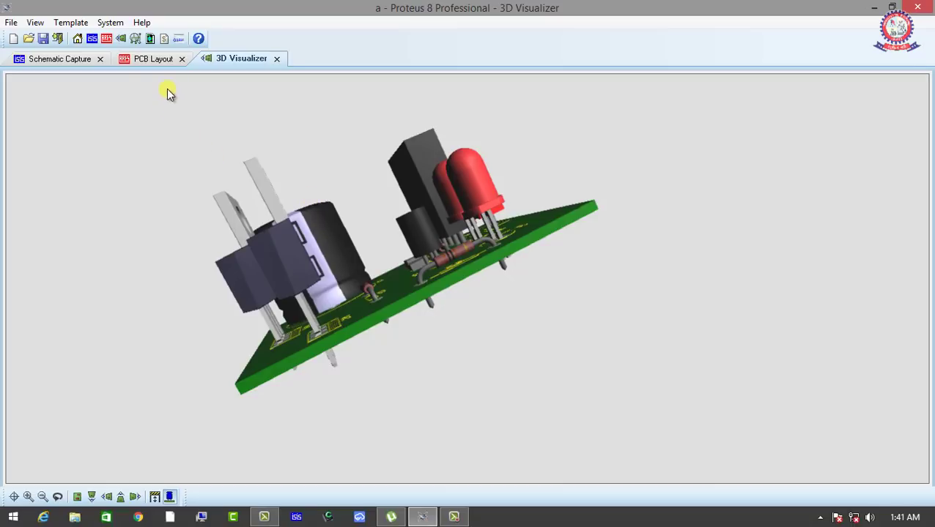
Set up the PCB layout printout with the MONOCHROME colour set, excluding the Top Copper and Top Silk layers.
{"action": "left_click", "coordinate": [146, 58]}
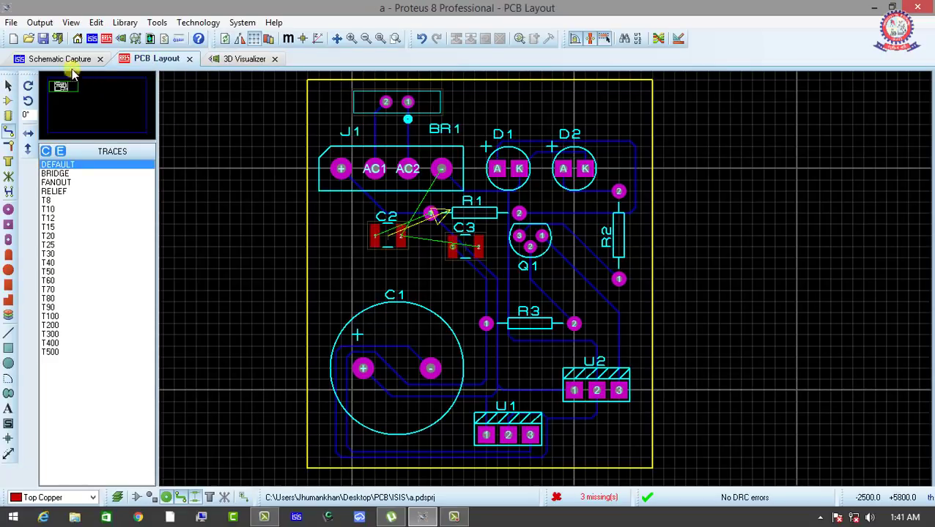
{"action": "left_click", "coordinate": [45, 22]}
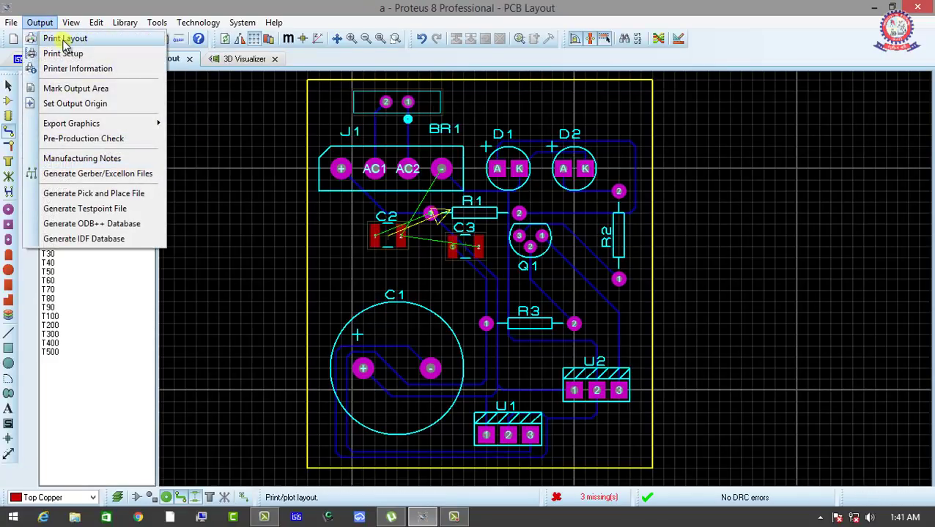
{"action": "left_click", "coordinate": [64, 40]}
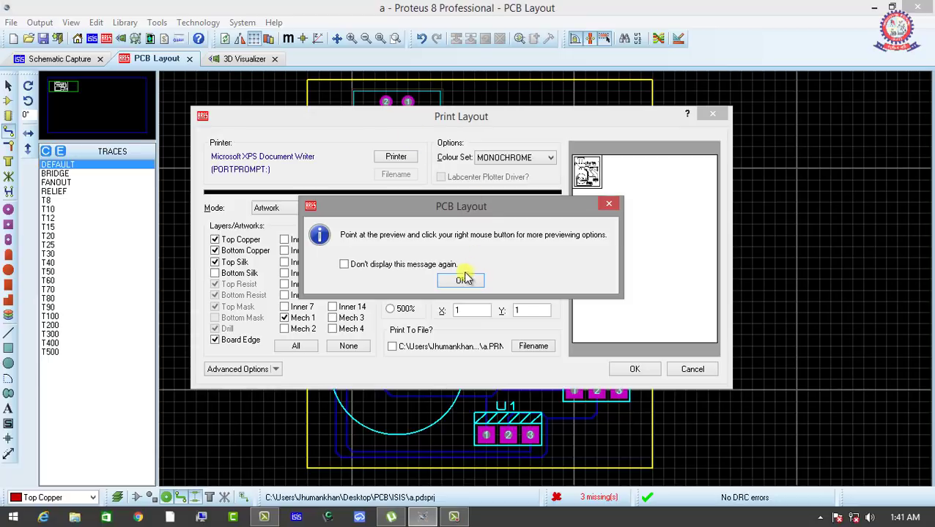
{"action": "left_click", "coordinate": [462, 281]}
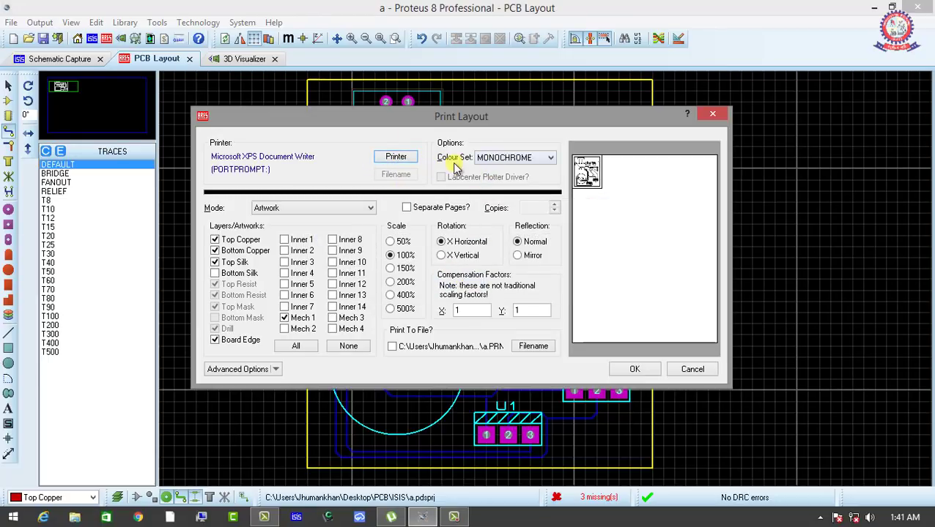
{"action": "left_click", "coordinate": [491, 159]}
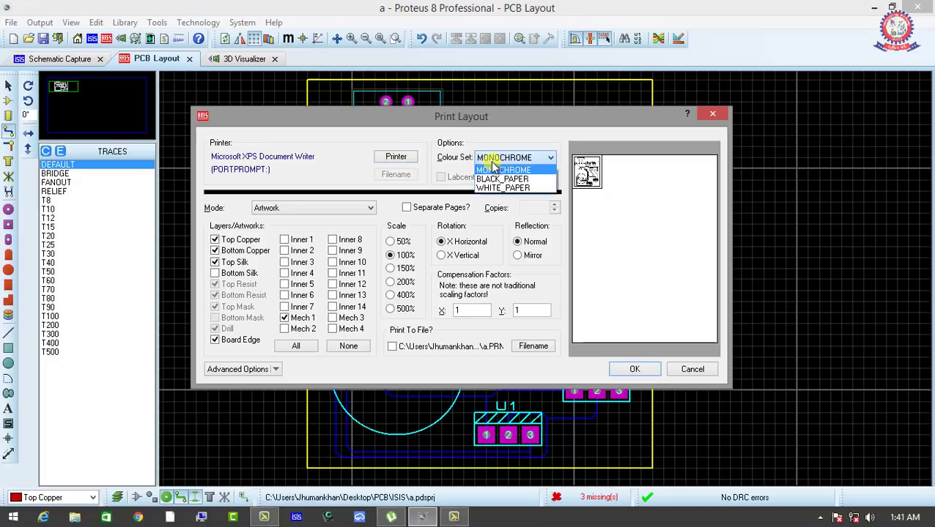
{"action": "left_click", "coordinate": [492, 159]}
{"action": "left_click", "coordinate": [491, 159]}
{"action": "left_click", "coordinate": [491, 169]}
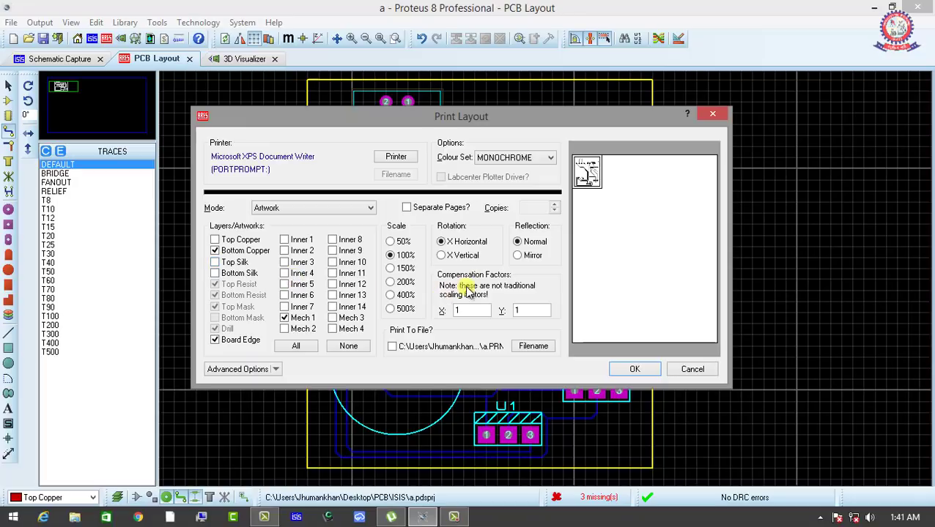
Print the layout to an OpenXPS document named PCB Design in the Music folder.
{"action": "left_click", "coordinate": [624, 374]}
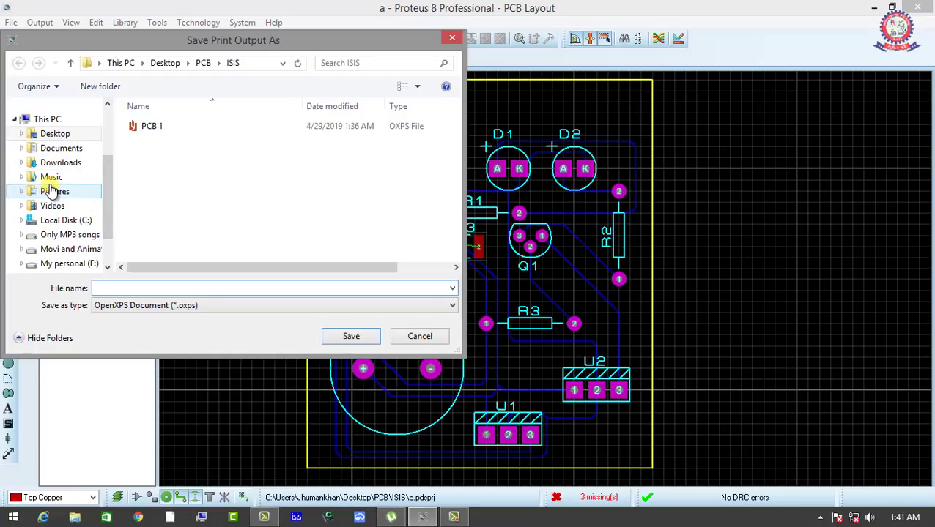
{"action": "left_click_drag", "start_coordinate": [108, 192], "coordinate": [107, 185]}
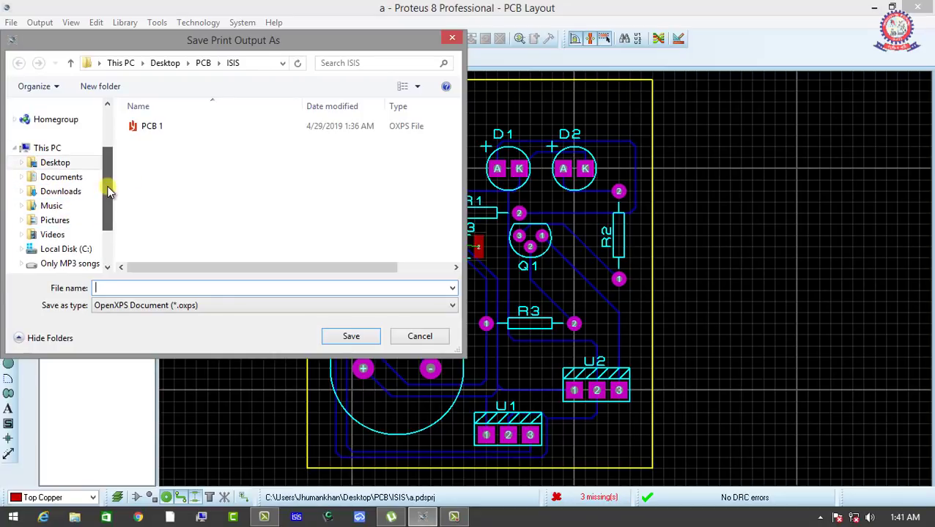
{"action": "scroll", "coordinate": [107, 185], "scroll_direction": "down", "scroll_amount": 1}
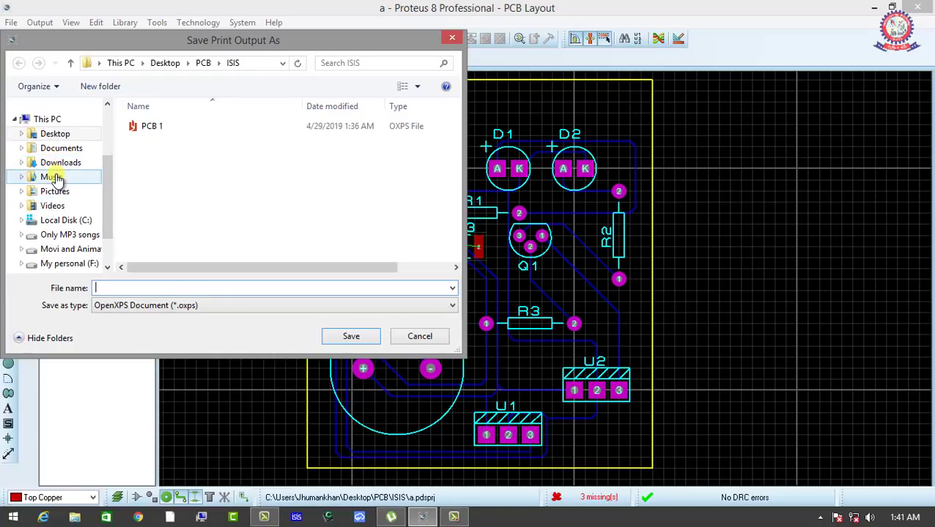
{"action": "left_click", "coordinate": [53, 177]}
{"action": "left_click", "coordinate": [267, 287]}
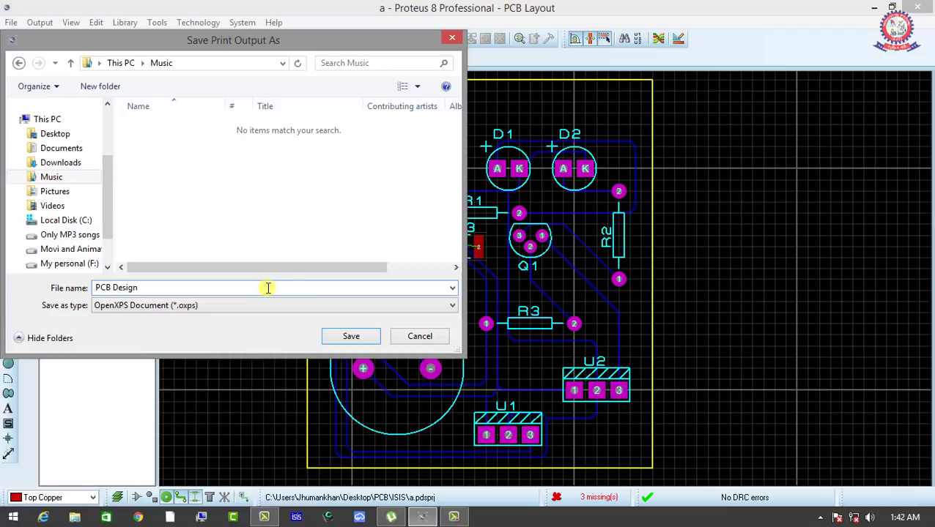
{"action": "left_click", "coordinate": [329, 331]}
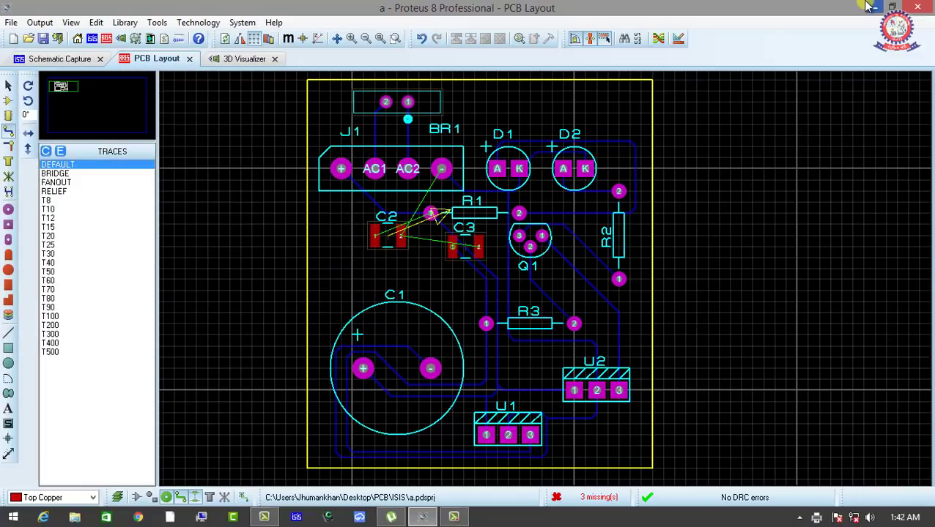
Minimize Proteus, switch to File Explorer and open the PCB Design printout from the Music folder.
{"action": "left_click", "coordinate": [871, 8]}
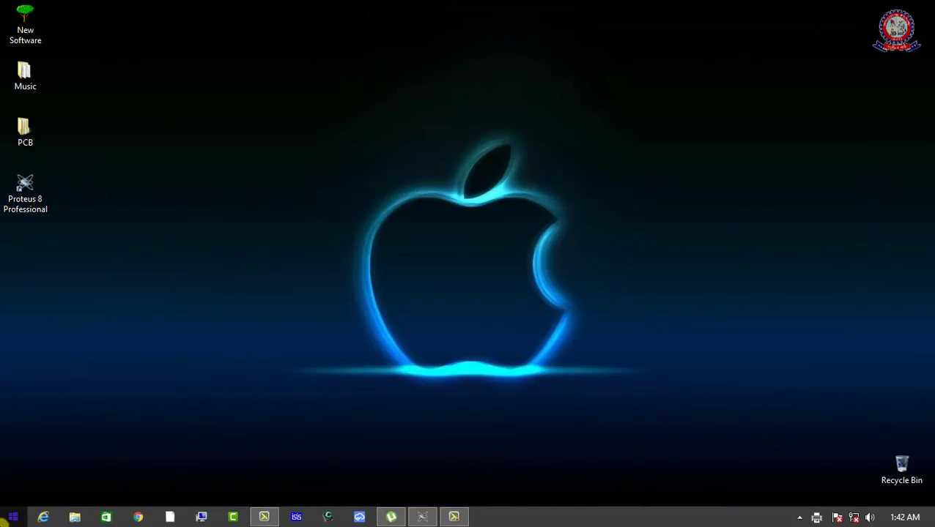
{"action": "left_click", "coordinate": [199, 516]}
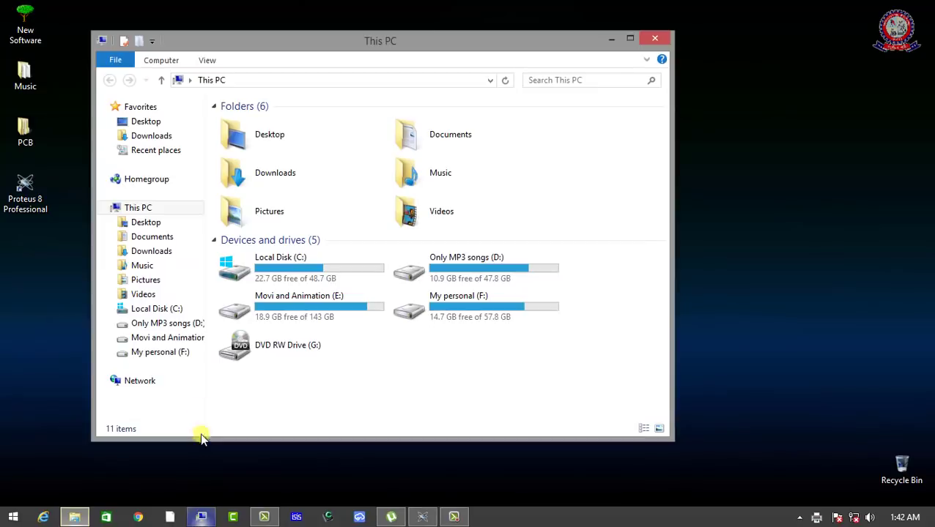
{"action": "left_click", "coordinate": [141, 265]}
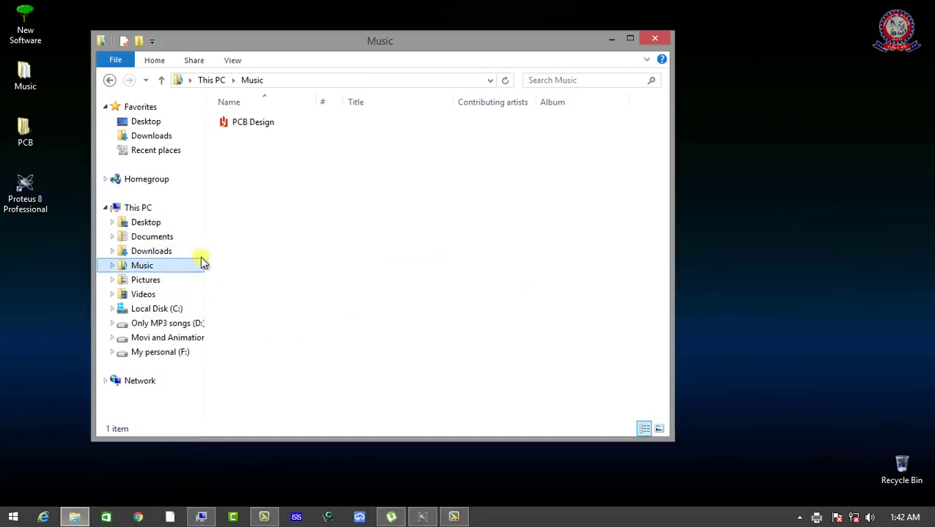
{"action": "left_click", "coordinate": [244, 122]}
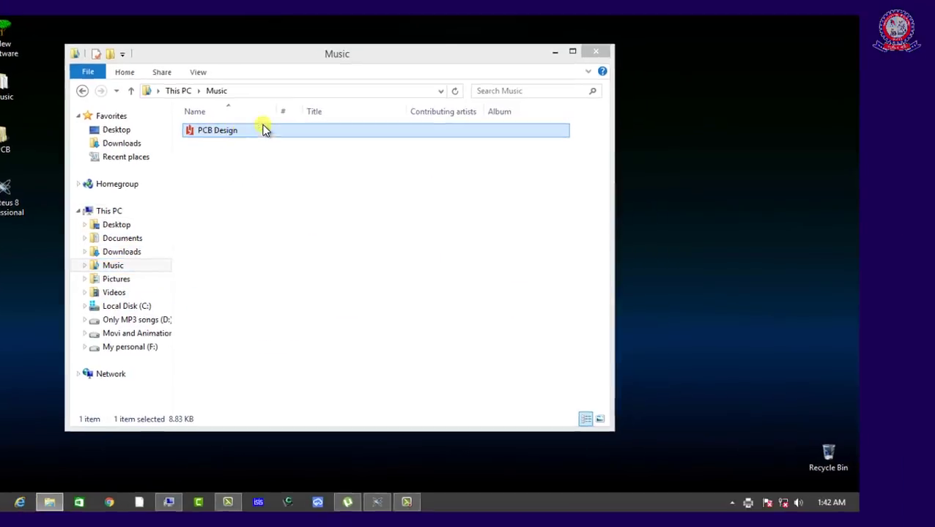
{"action": "double_click", "coordinate": [265, 130]}
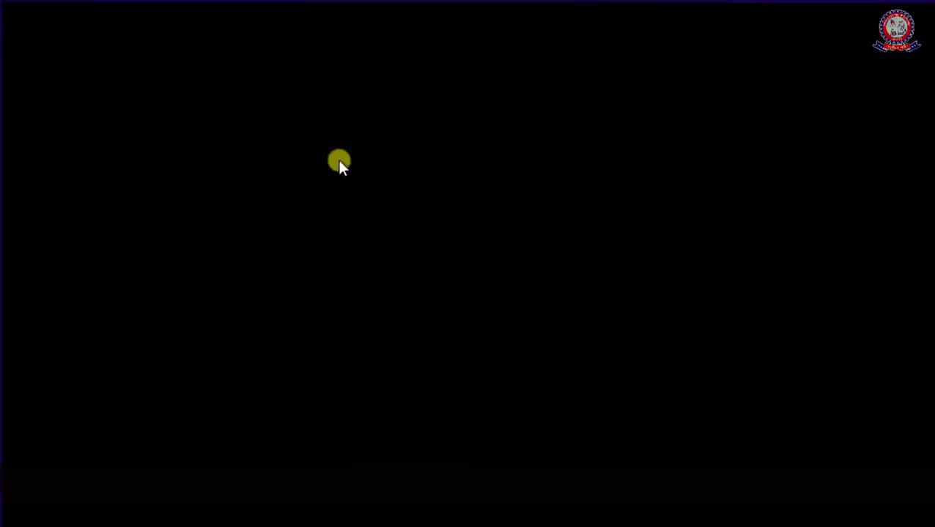